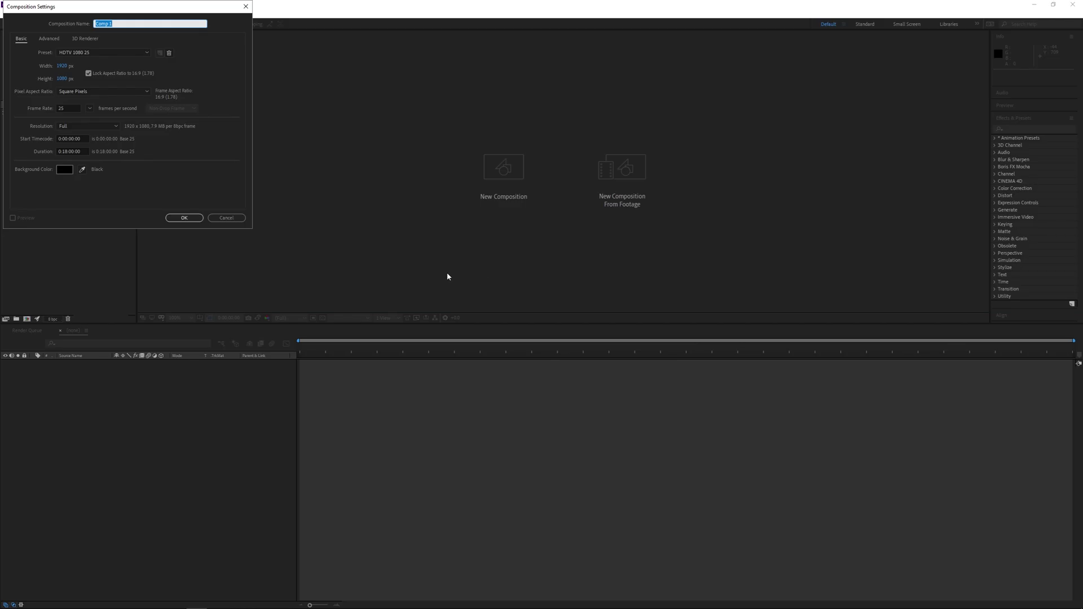
# Create Comp 1 and add a full-frame white solid to it
pyautogui.click(184, 218)
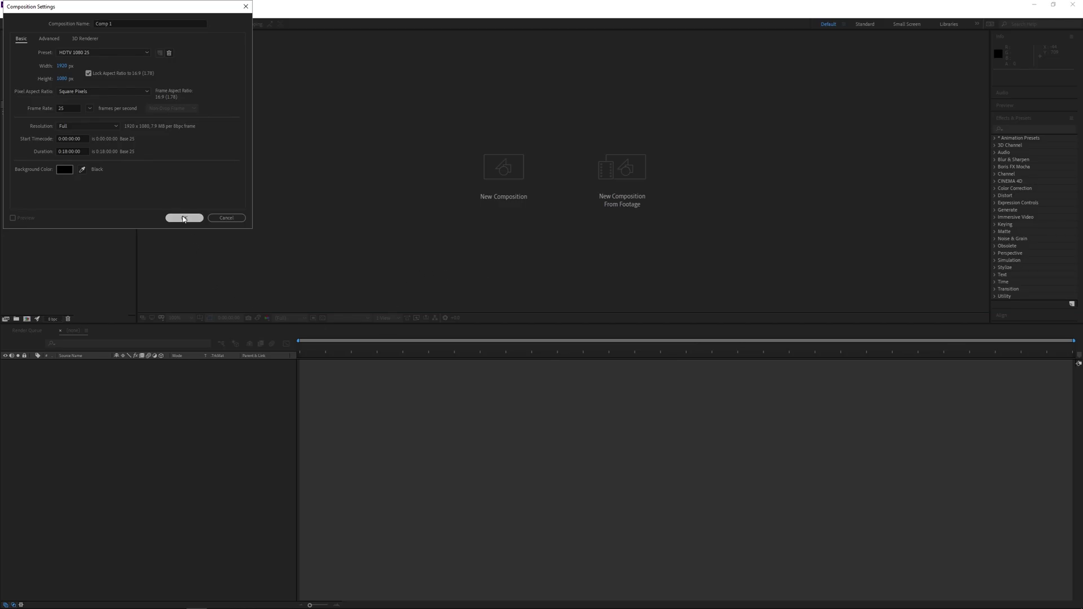
pyautogui.rightClick(132, 448)
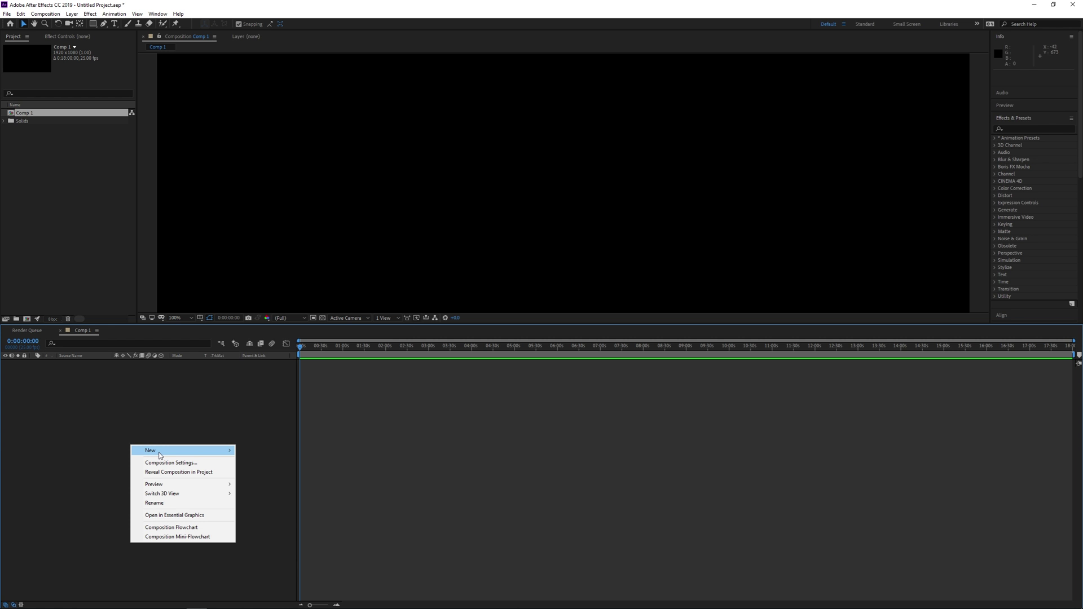
pyautogui.moveTo(169, 450)
pyautogui.click(267, 473)
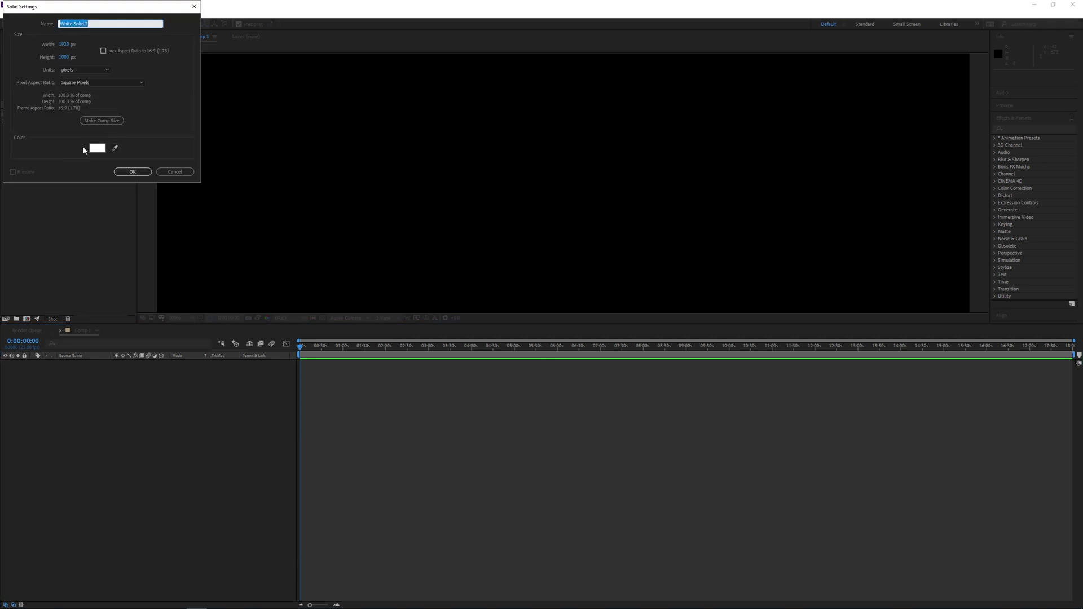
pyautogui.click(133, 173)
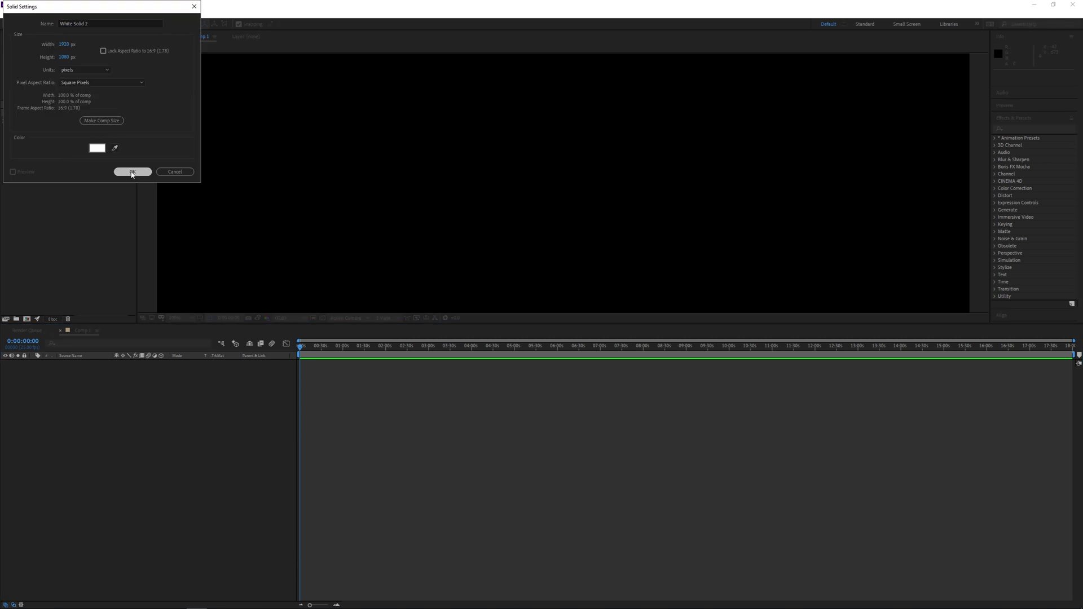
# Add an adjustment layer above the white solid
pyautogui.rightClick(142, 402)
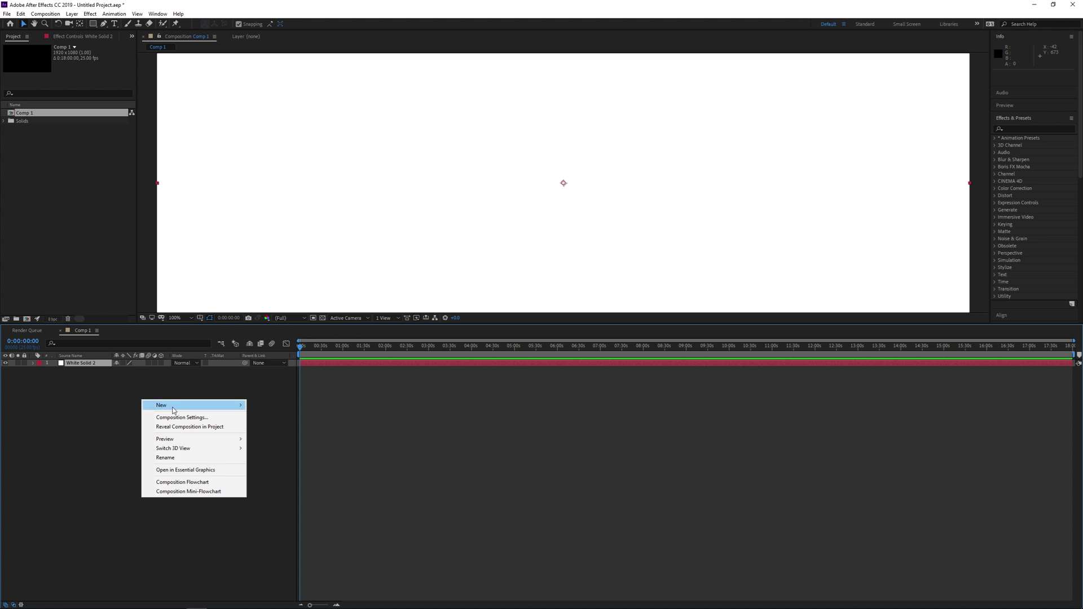
pyautogui.moveTo(174, 408)
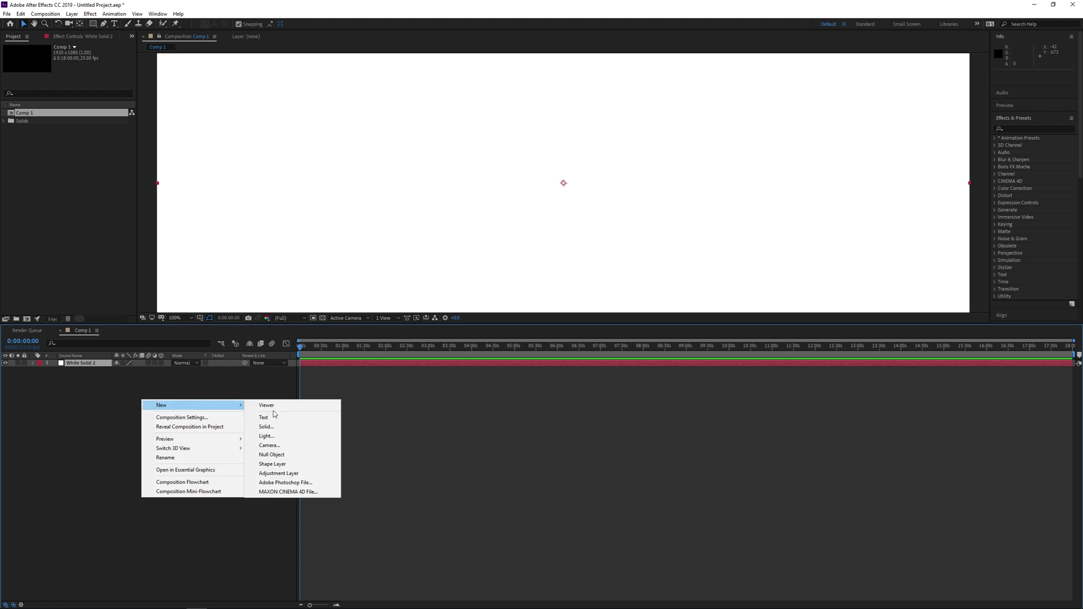
pyautogui.click(285, 473)
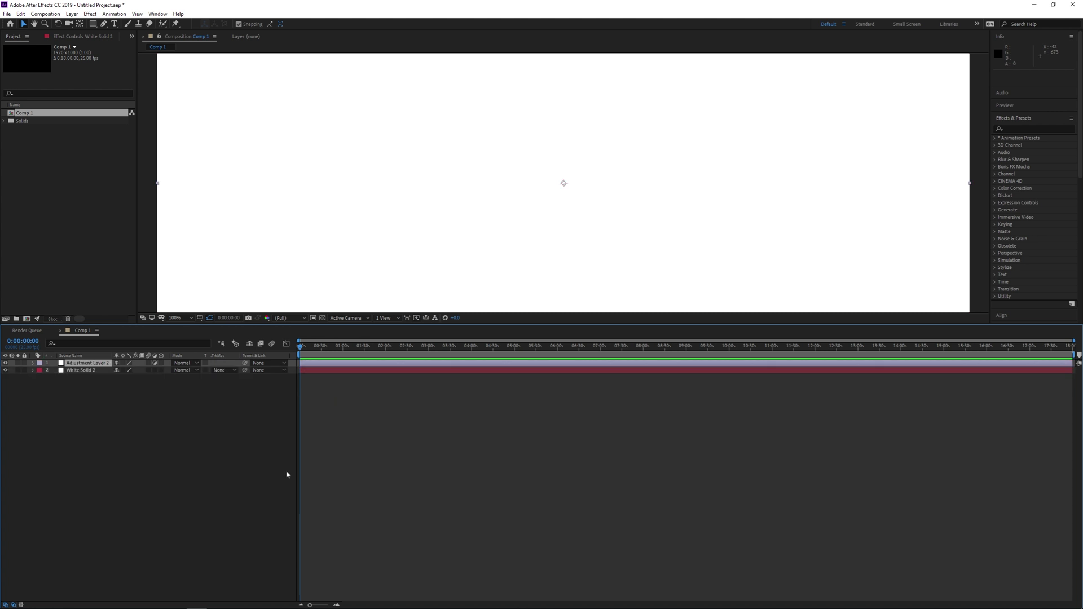
# Search effects for 'fract' and apply Fractal Noise to Adjustment Layer 2
pyautogui.click(33, 362)
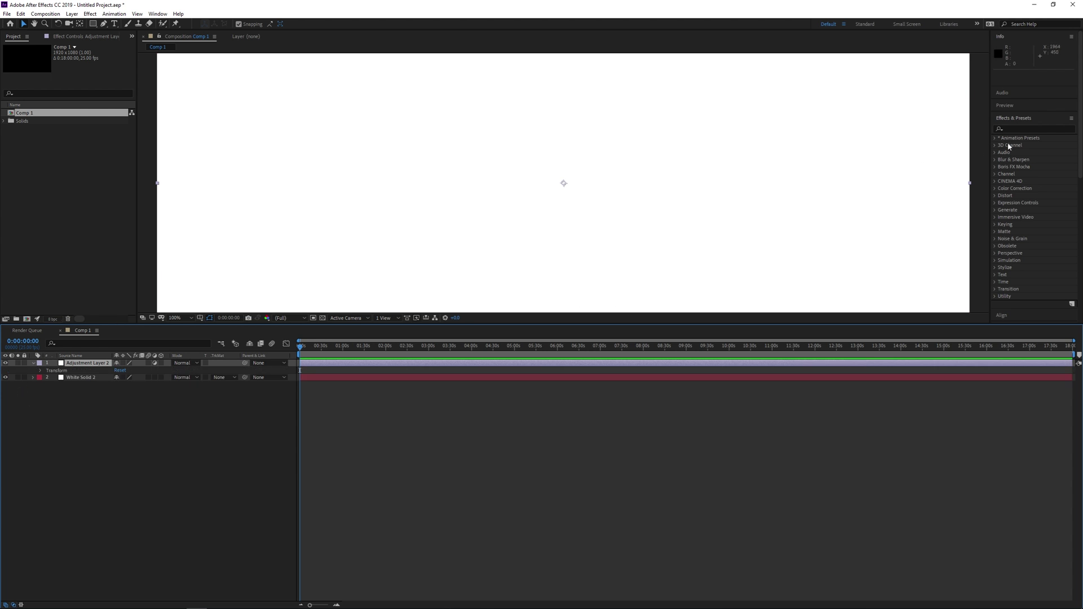
pyautogui.click(1017, 128)
pyautogui.write('fract')
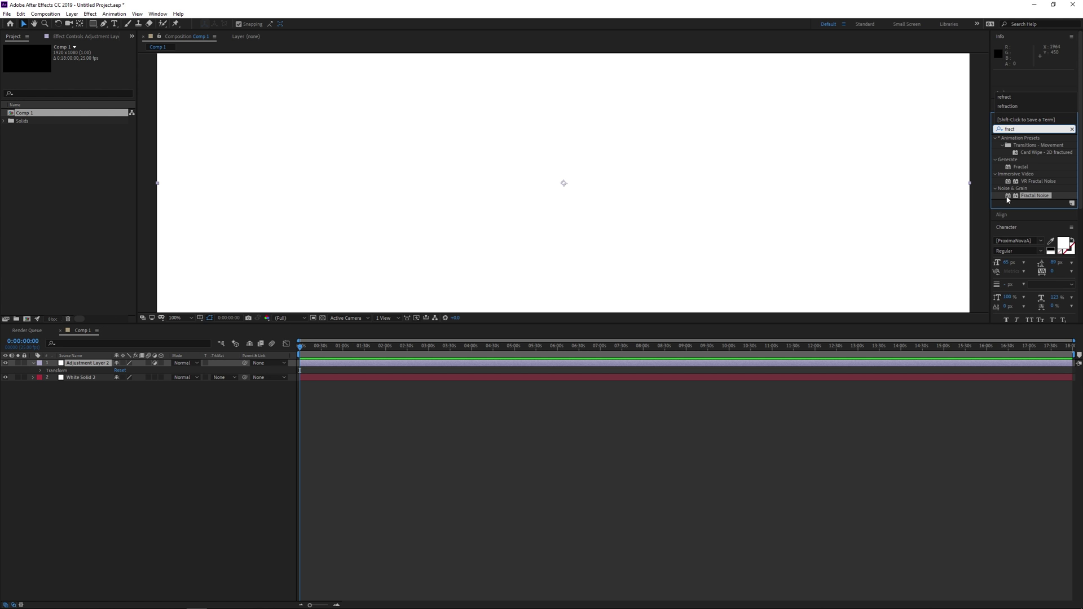
pyautogui.moveTo(1029, 195); pyautogui.dragTo(440, 367)
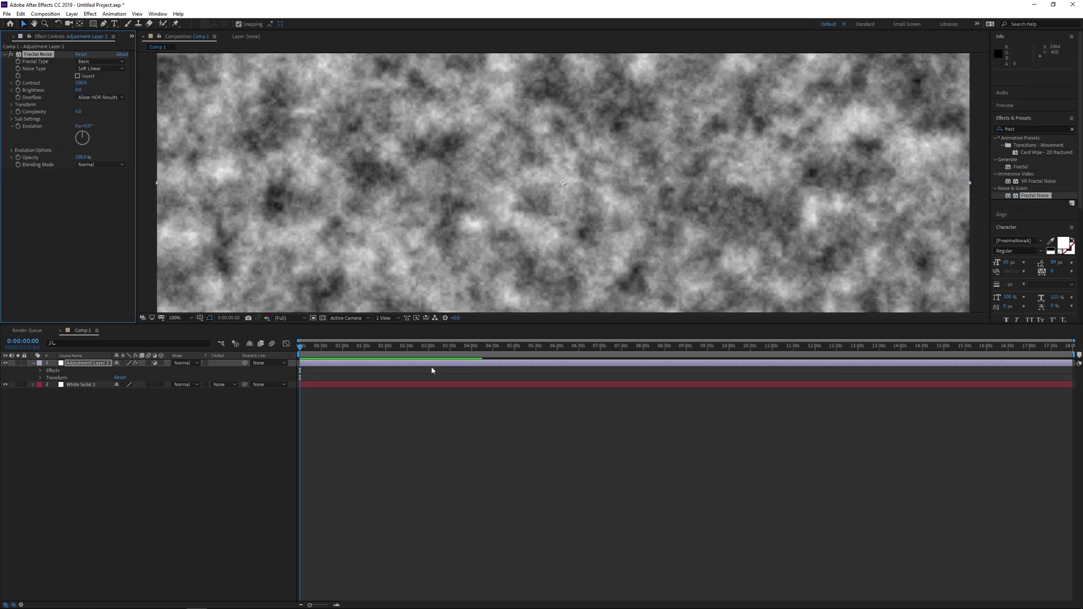
# Set Fractal Noise to Dynamic Twist with Contrast 31 and Brightness -10
pyautogui.click(40, 371)
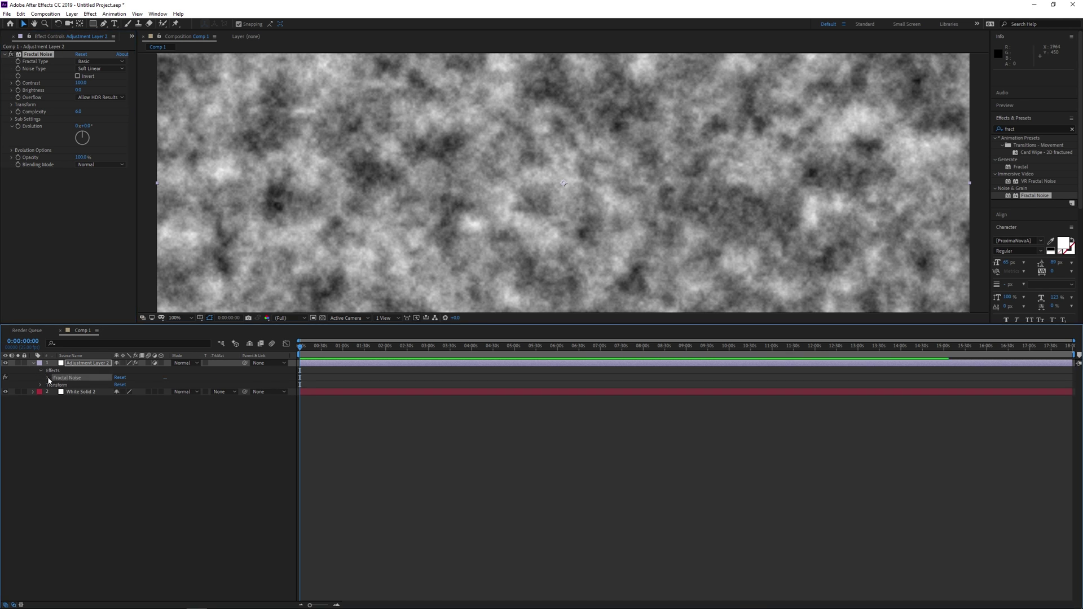
pyautogui.click(48, 378)
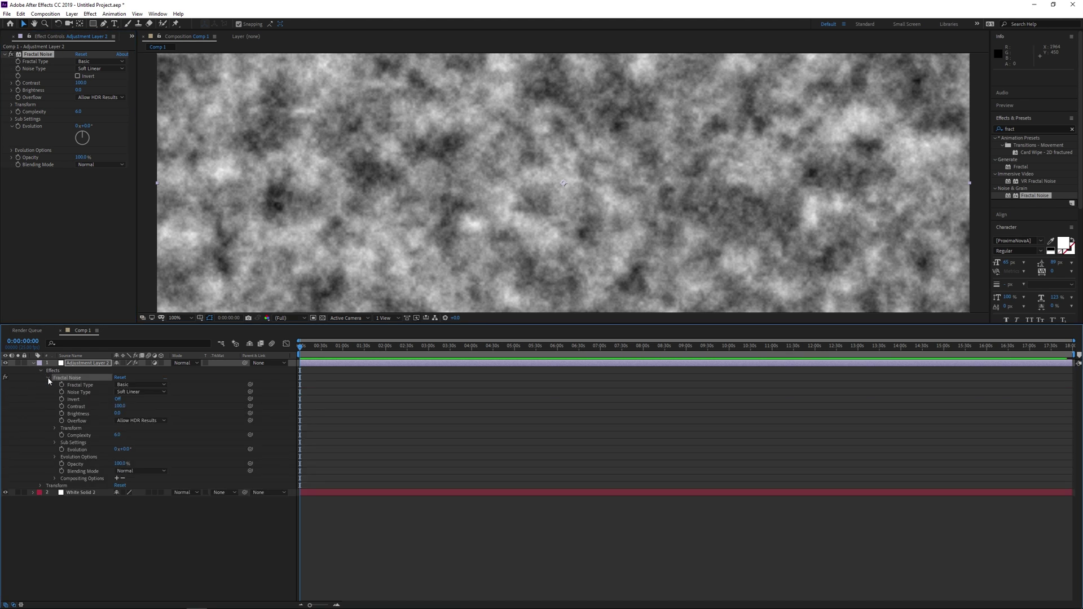
pyautogui.click(133, 386)
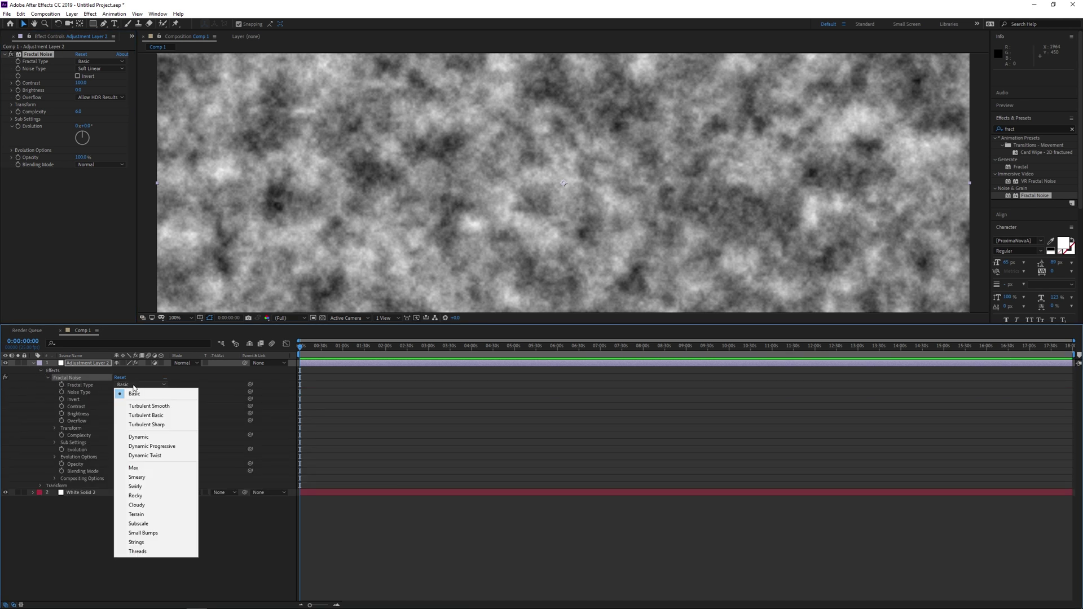
pyautogui.click(168, 457)
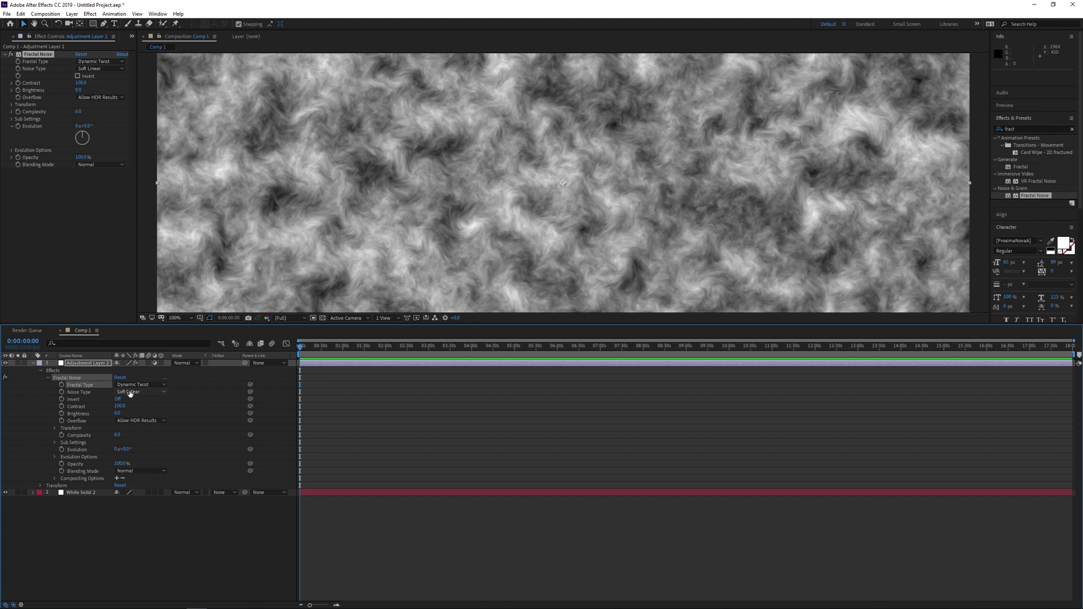
pyautogui.click(119, 406)
pyautogui.click(120, 406)
pyautogui.write('31')
pyautogui.press('Tab')
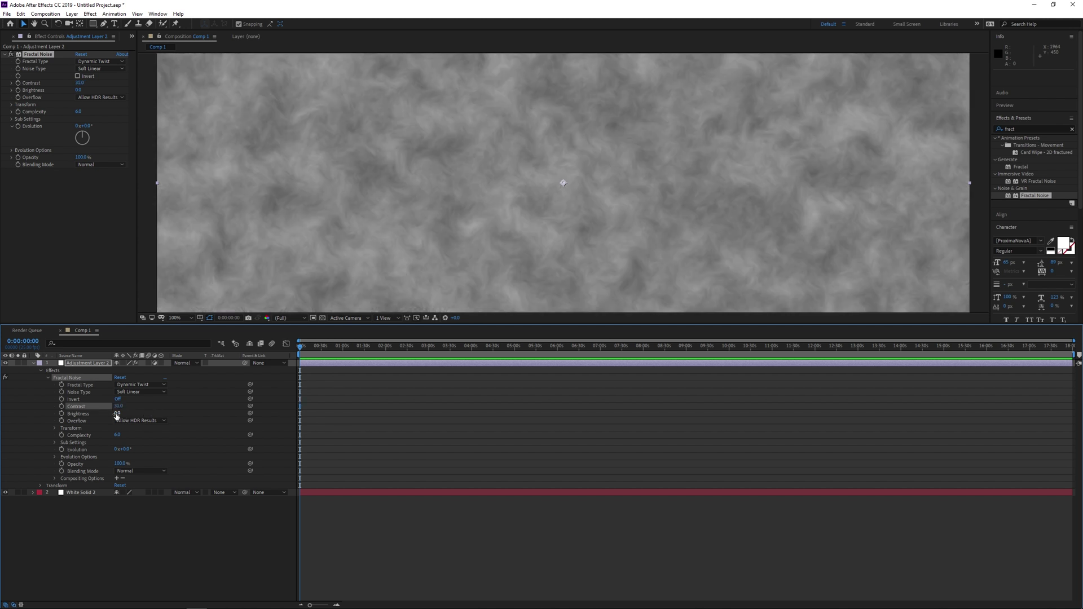
pyautogui.write('-10')
pyautogui.press('Return')
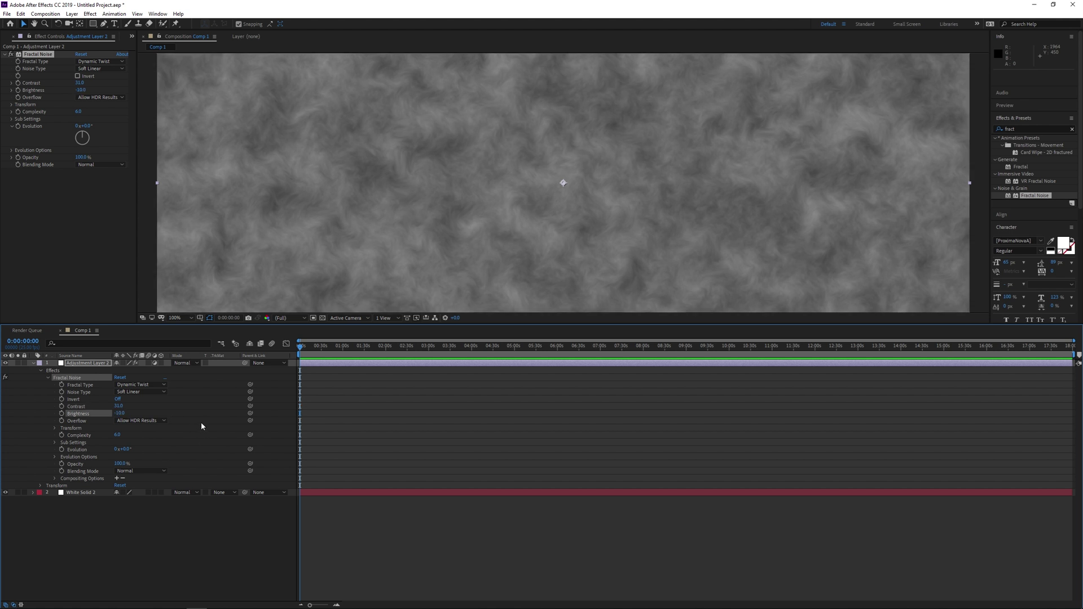
pyautogui.click(161, 422)
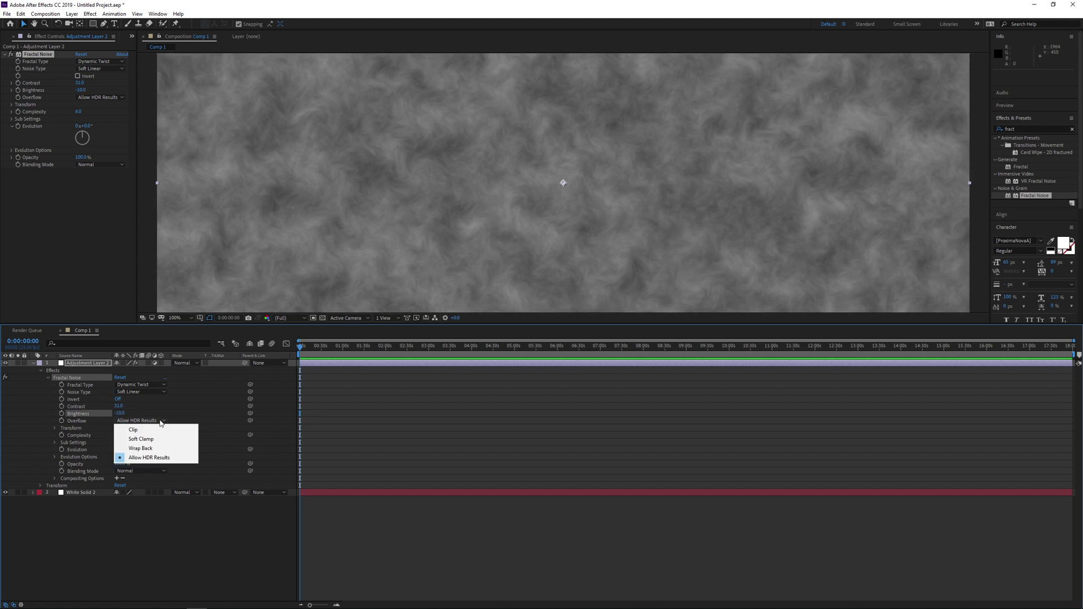
# Choose Wrap Back for the Fractal Noise Overflow setting
pyautogui.click(163, 449)
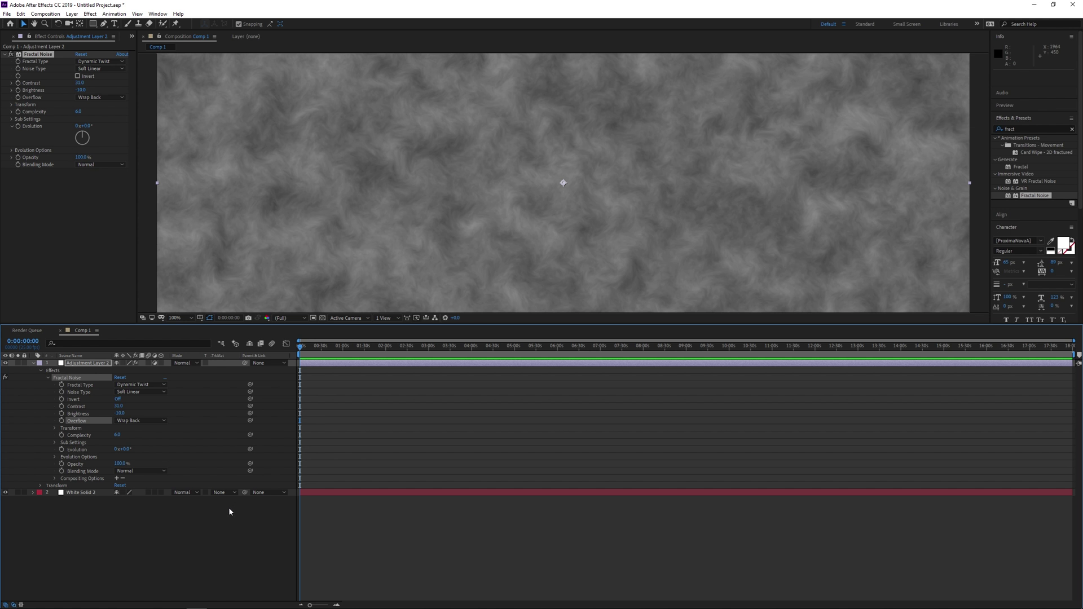
# Turn off Uniform Scaling and set noise Scale Width 830 and Scale Height 270
pyautogui.click(54, 428)
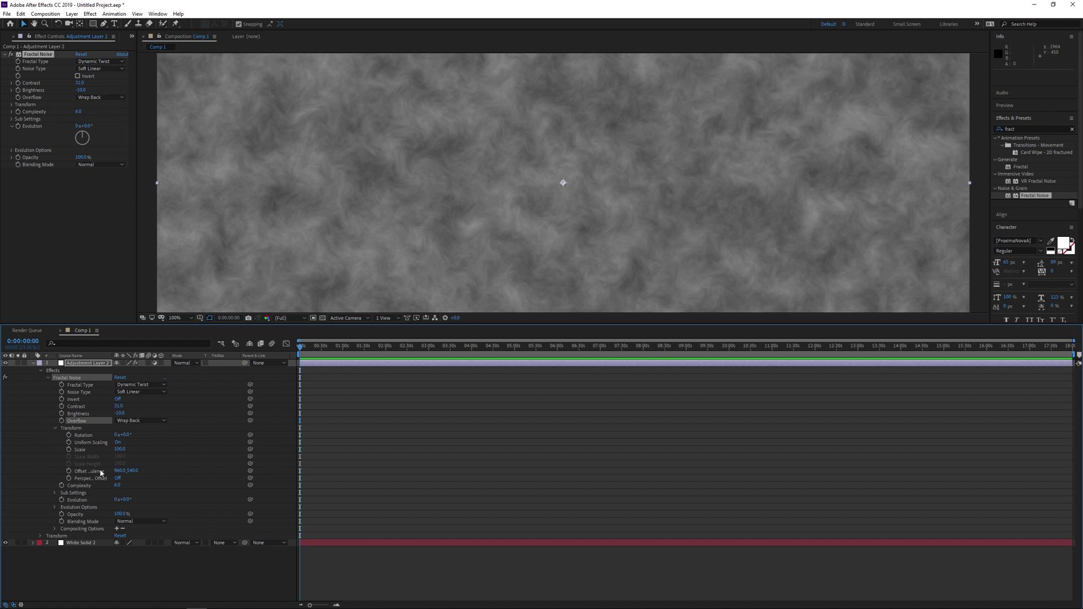
pyautogui.moveTo(117, 473); pyautogui.dragTo(118, 474)
pyautogui.click(118, 443)
pyautogui.click(120, 457)
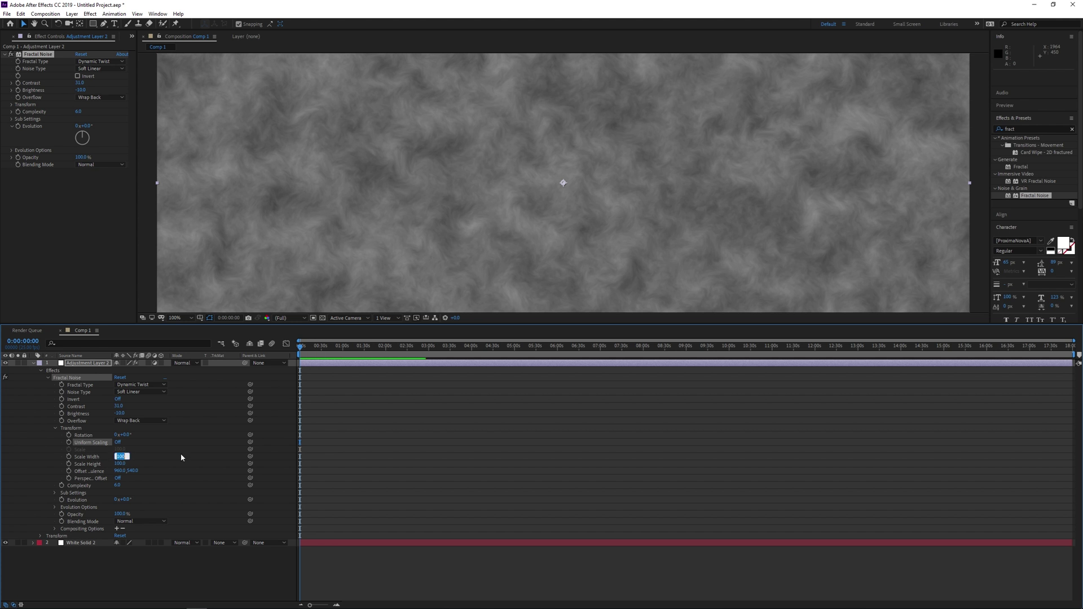
pyautogui.write('830')
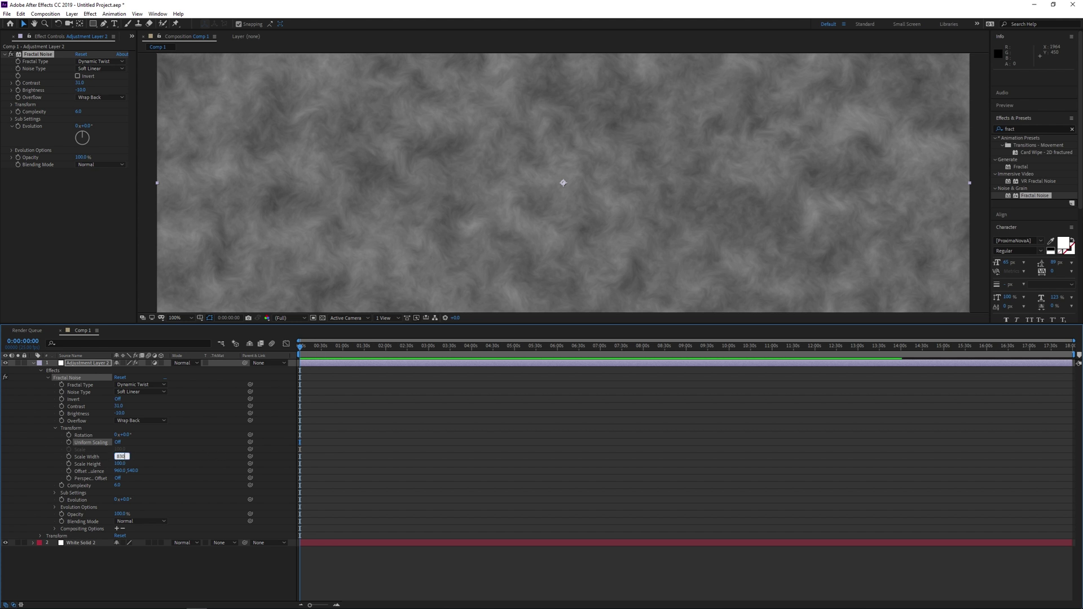
pyautogui.press('Tab')
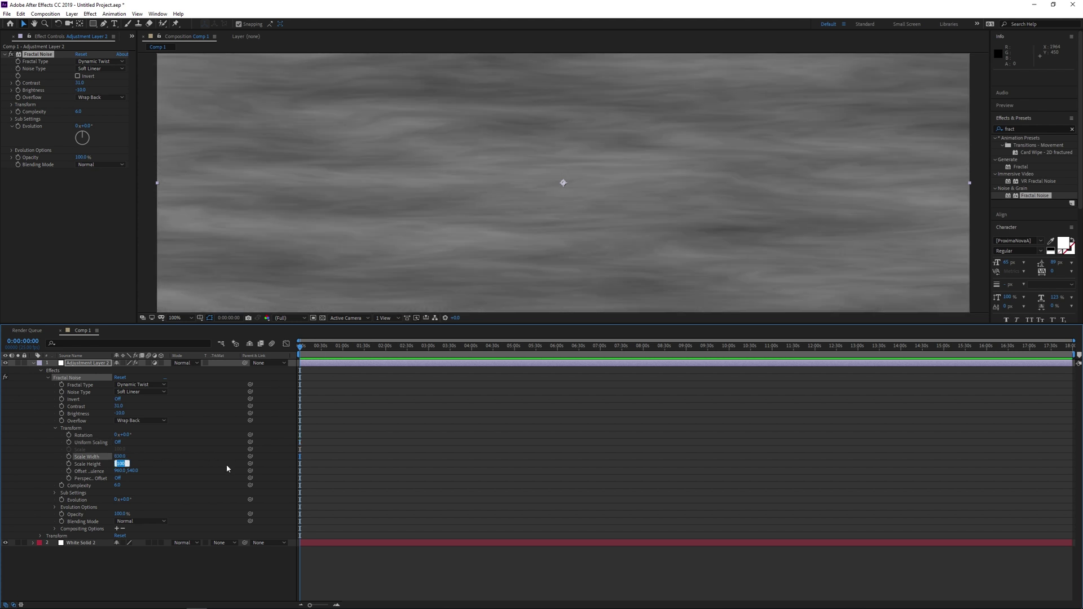
pyautogui.write('270')
pyautogui.press('Return')
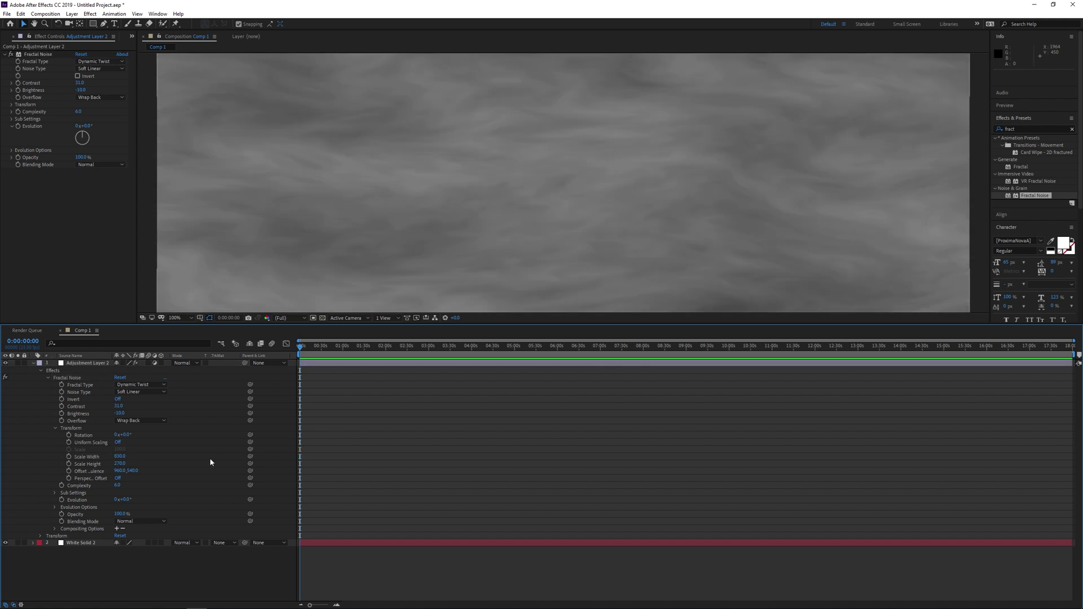
pyautogui.moveTo(300, 348)
pyautogui.mouseDown()
pyautogui.moveTo(383, 349)
pyautogui.moveTo(286, 350)
pyautogui.mouseUp()
# Keyframe Offset Turbulence X from 0 at the start to 27000 at the end
pyautogui.click(121, 471)
pyautogui.click(69, 472)
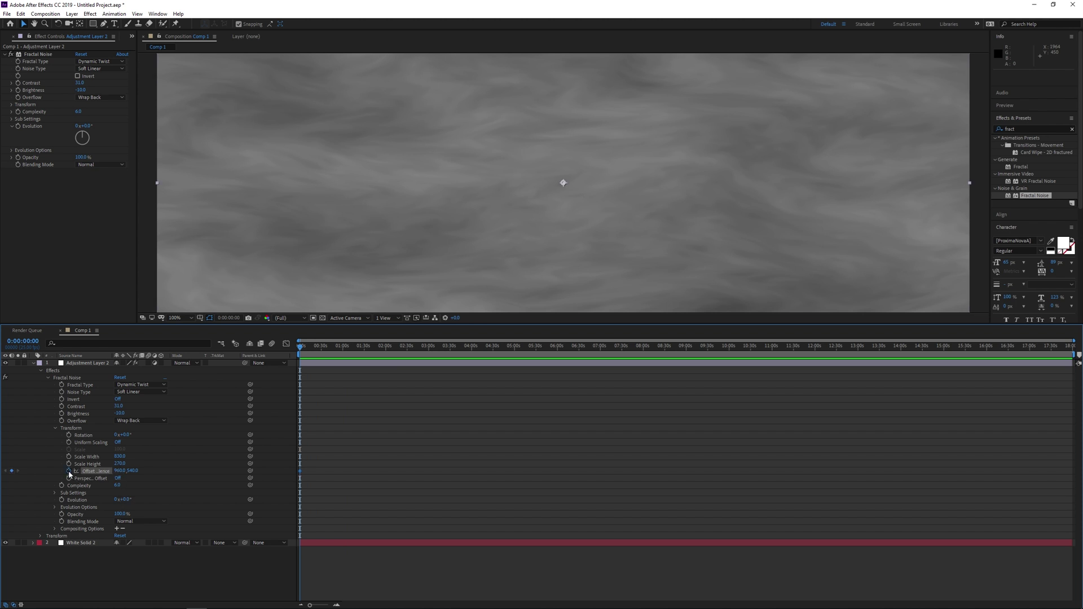
pyautogui.click(119, 472)
pyautogui.write('0')
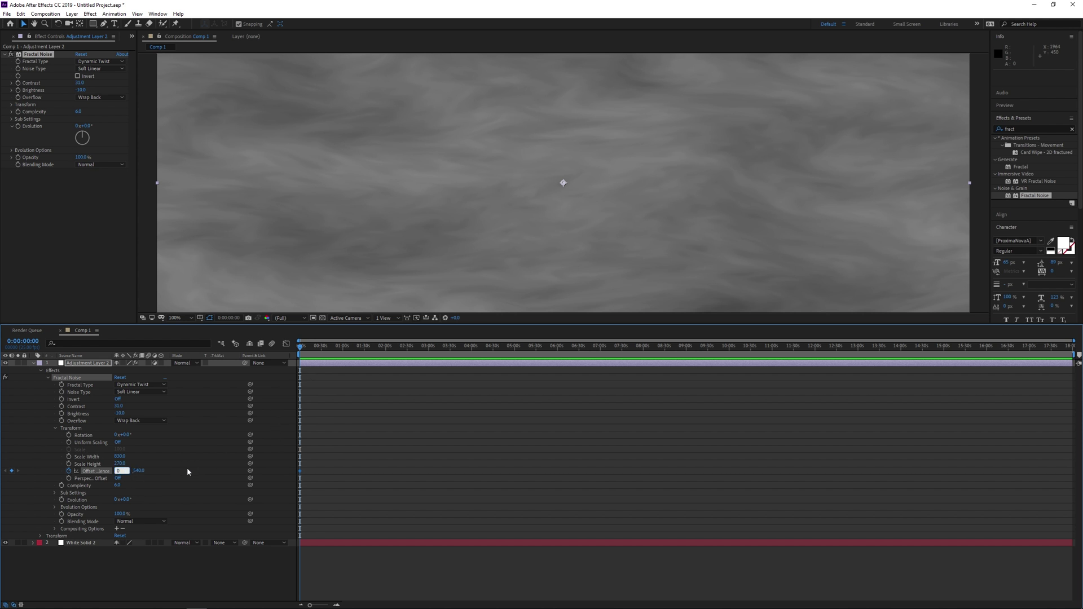
pyautogui.press('Return')
pyautogui.moveTo(301, 344); pyautogui.dragTo(1073, 345)
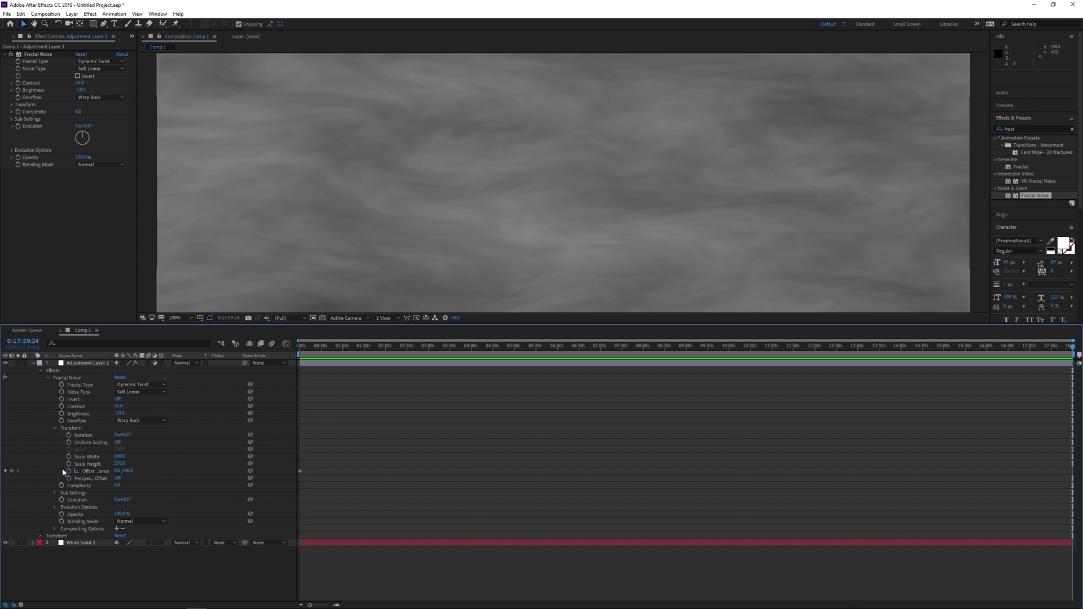
pyautogui.click(12, 470)
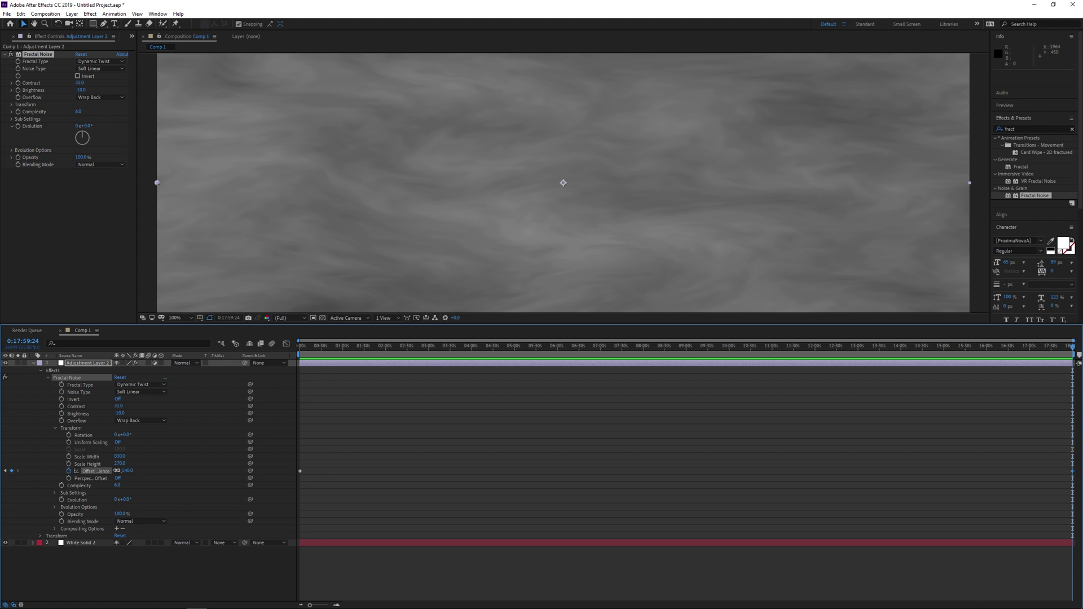
pyautogui.click(118, 471)
pyautogui.write('27000')
pyautogui.press('Return')
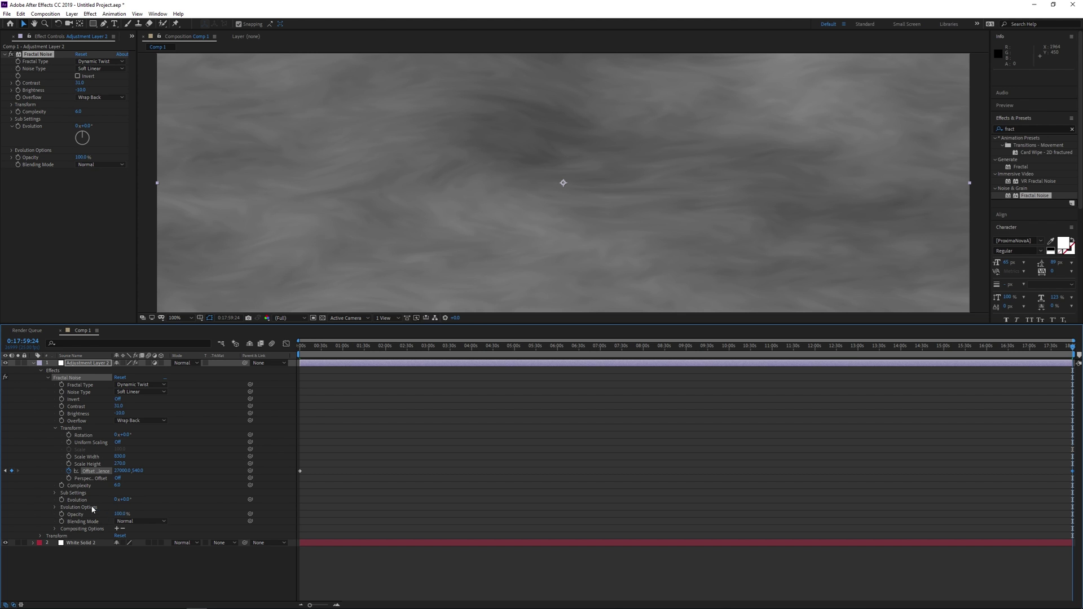
# Keyframe Evolution, set Complexity to 1.9, preview the fog, and queue Comp 1 for rendering
pyautogui.click(61, 500)
pyautogui.click(117, 500)
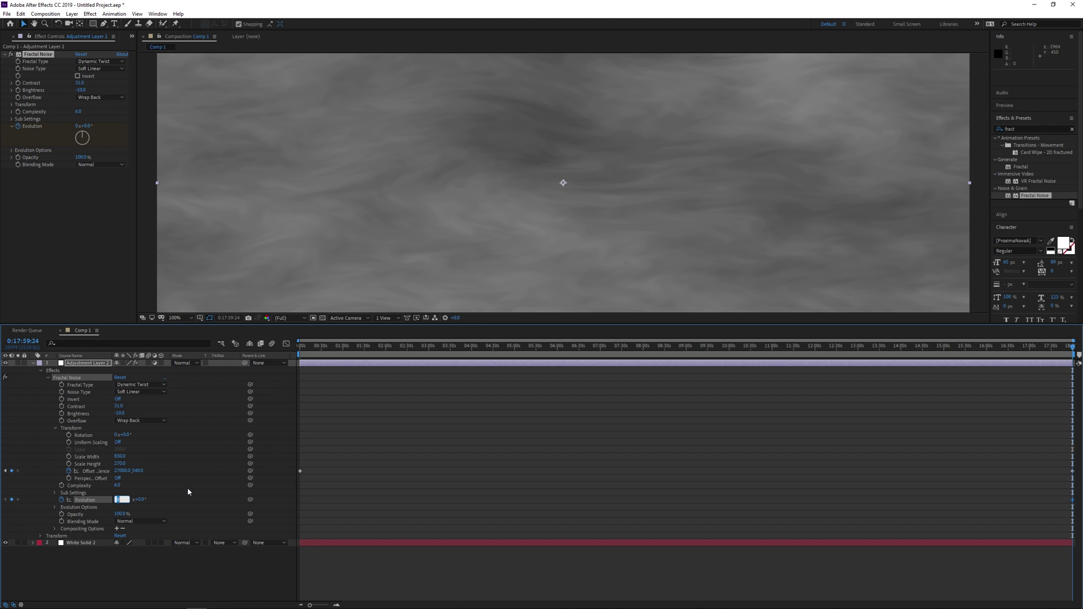
pyautogui.moveTo(326, 346); pyautogui.dragTo(300, 345)
pyautogui.click(117, 485)
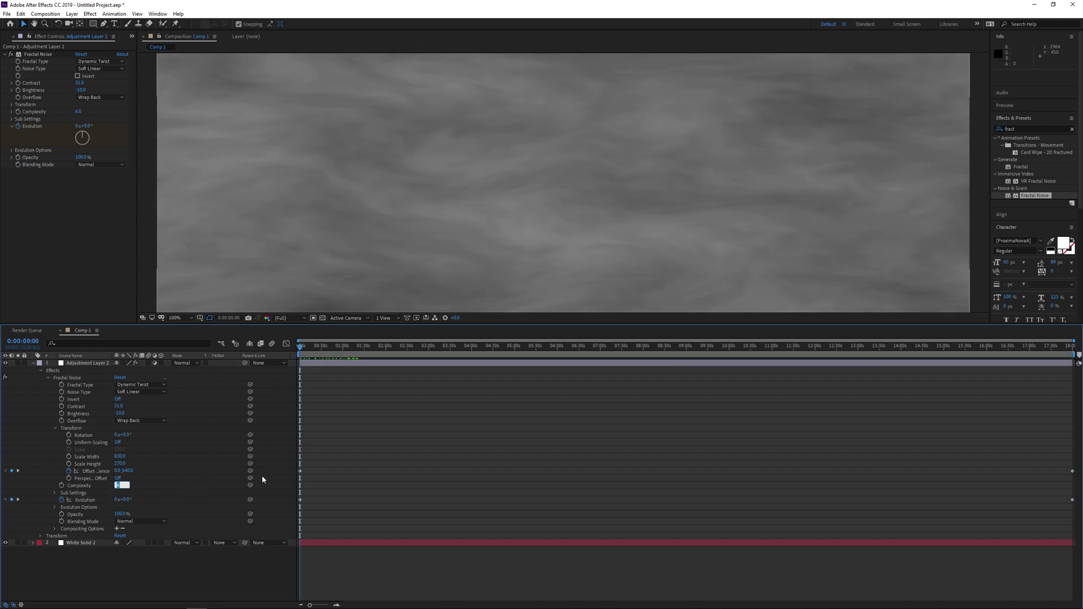
pyautogui.write('1.9')
pyautogui.press('Return')
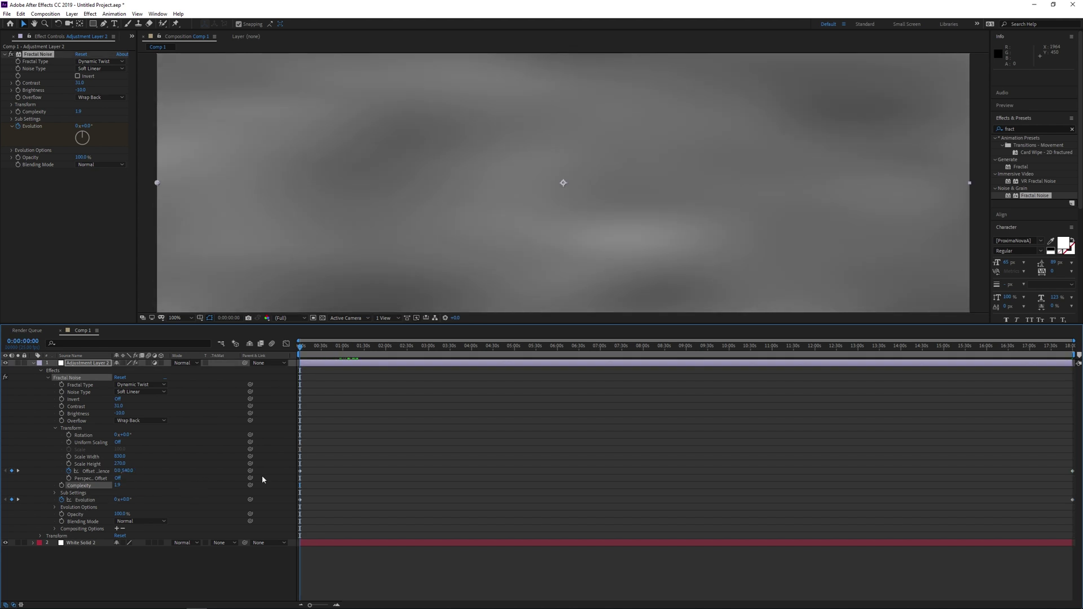
pyautogui.moveTo(303, 347); pyautogui.dragTo(365, 347)
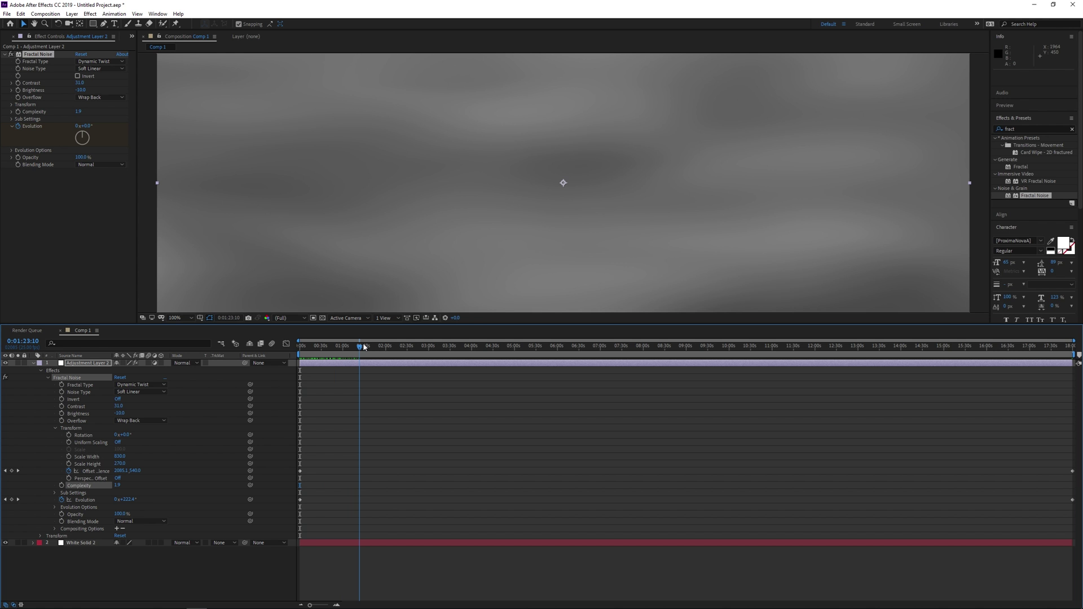
pyautogui.hotkey('ctrl', 'm')
# Set Comp 1's output module to a custom JPEG Sequence format
pyautogui.click(58, 387)
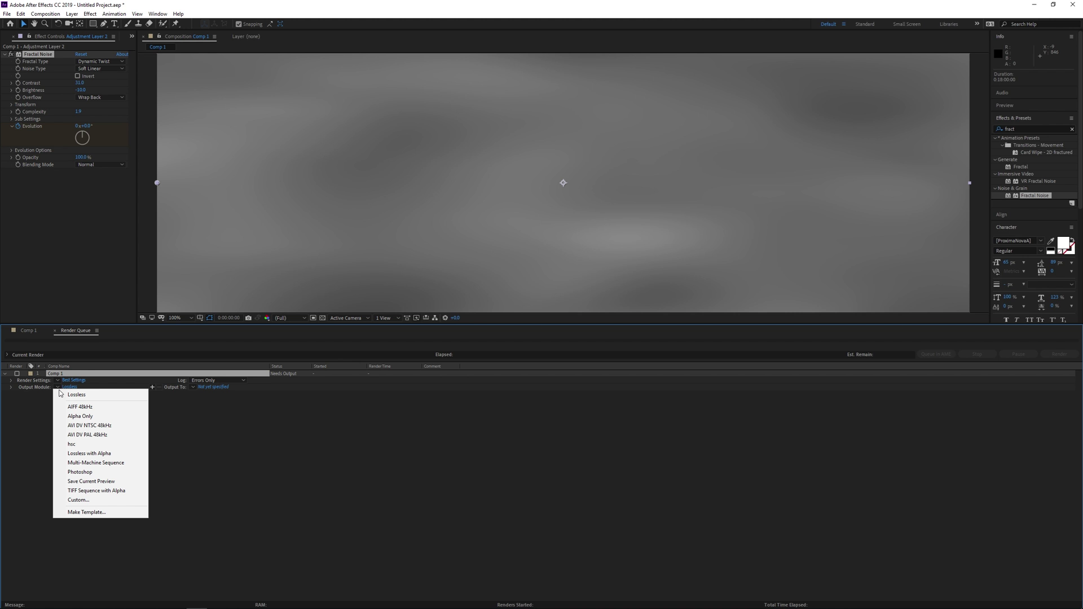
pyautogui.click(99, 500)
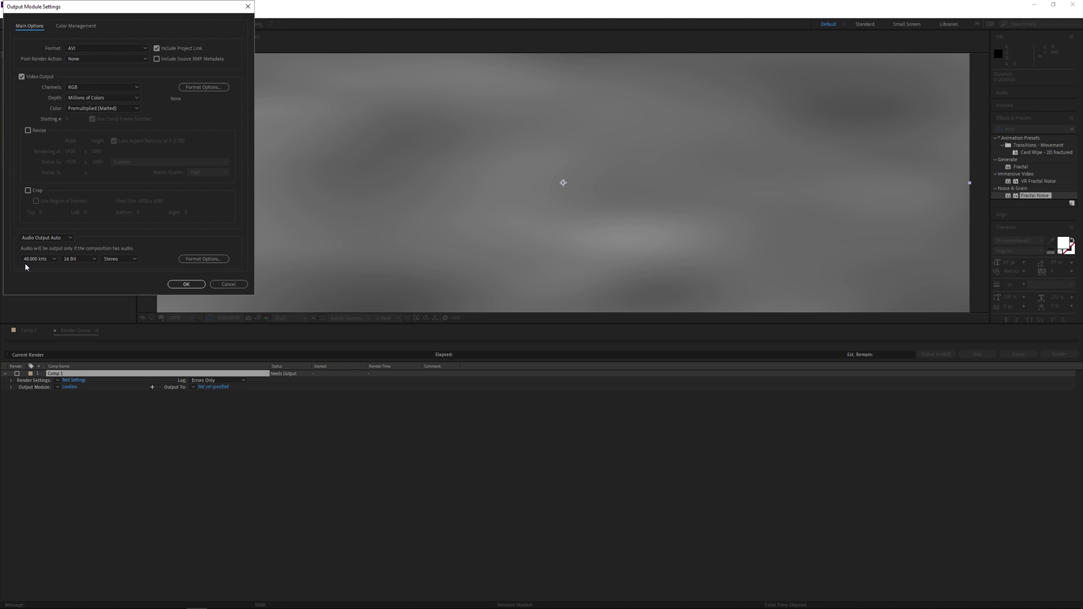
pyautogui.click(106, 48)
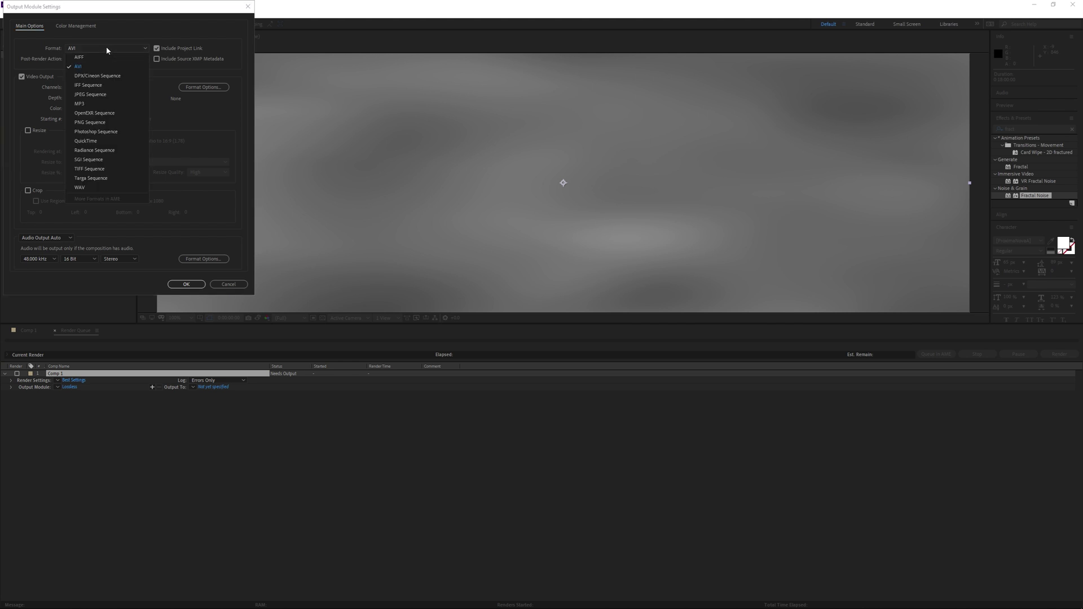
pyautogui.click(107, 94)
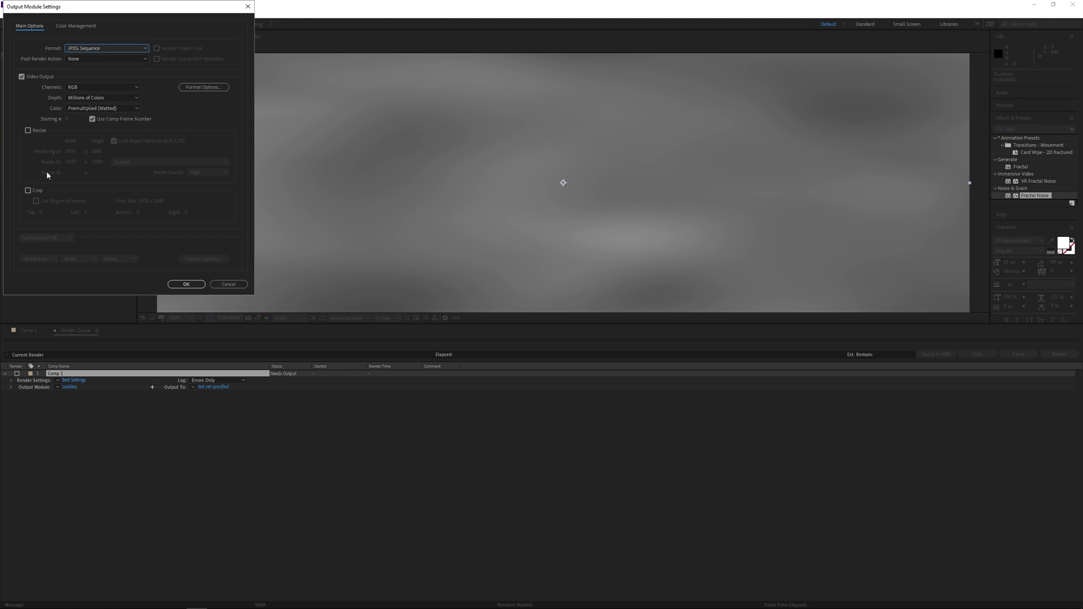
pyautogui.click(191, 284)
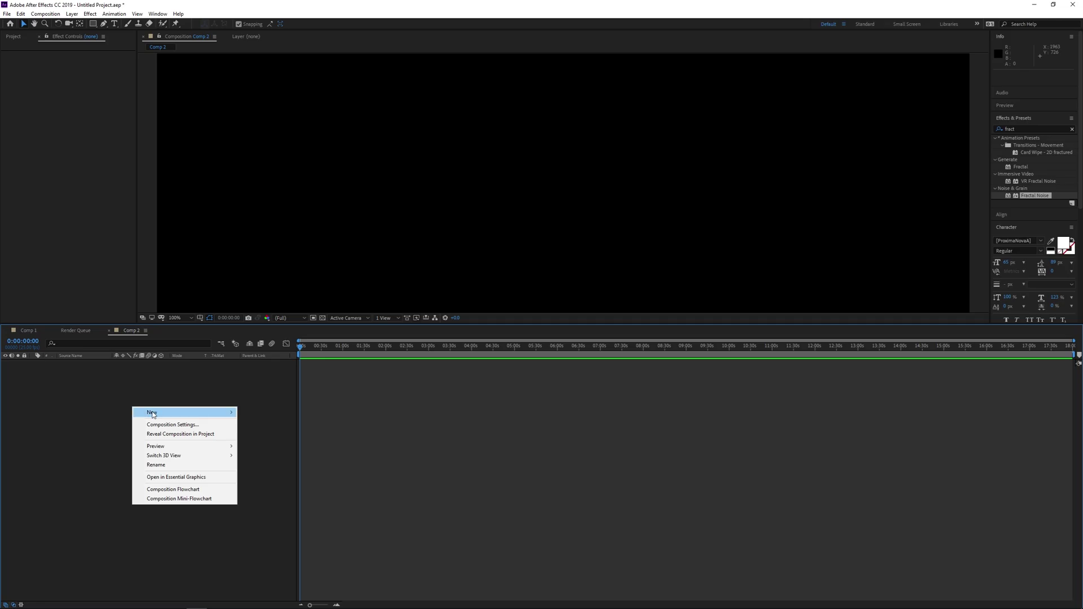
# Add a full-frame black (000000) solid, Black Solid 2, to Comp 2
pyautogui.moveTo(159, 414)
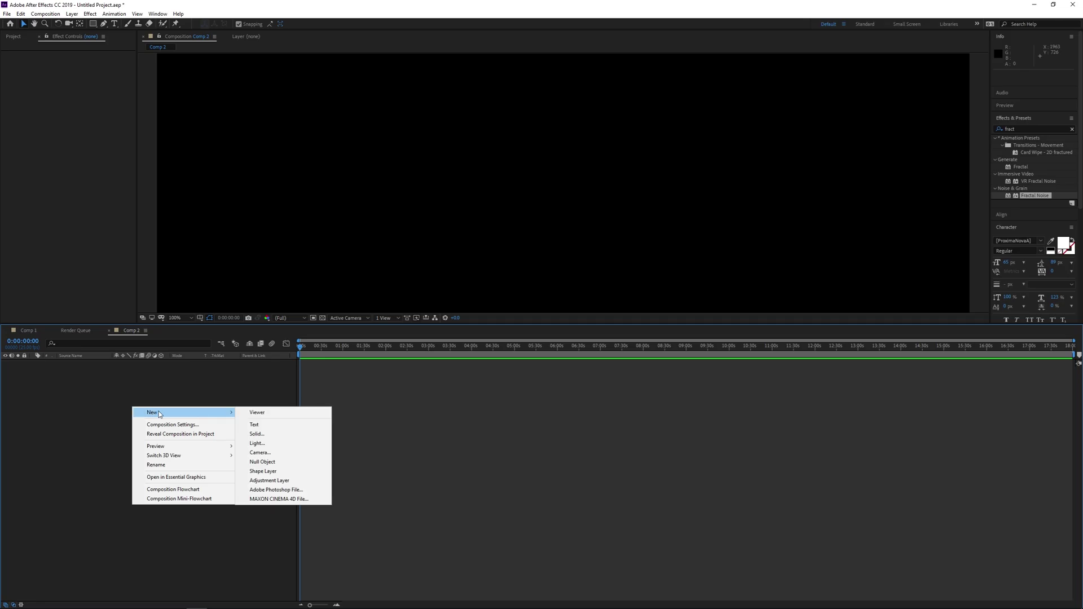
pyautogui.click(272, 434)
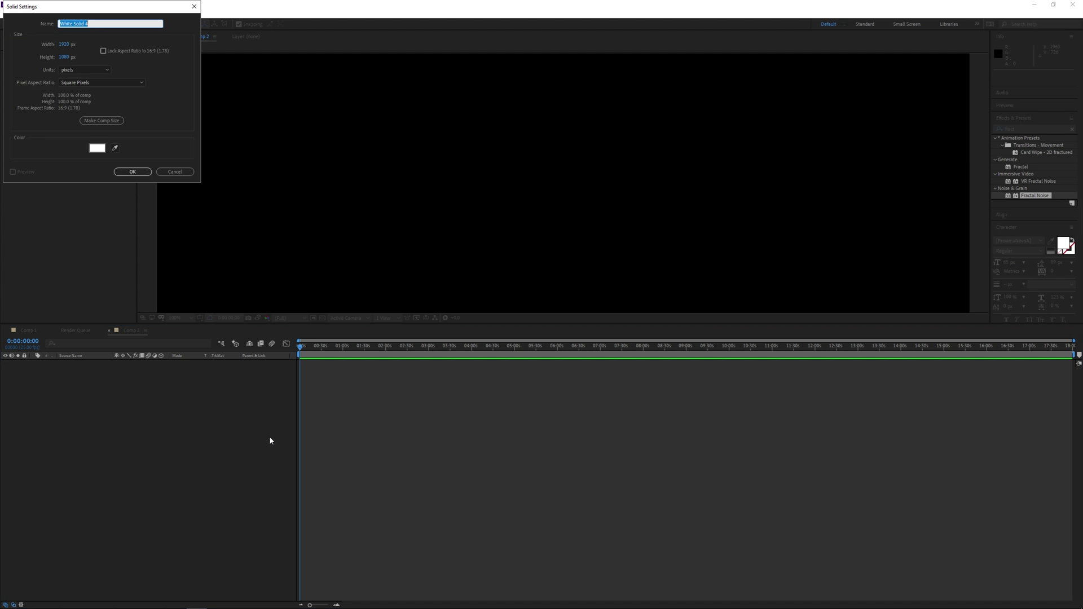
pyautogui.click(97, 148)
pyautogui.moveTo(129, 113); pyautogui.dragTo(130, 132)
pyautogui.click(194, 24)
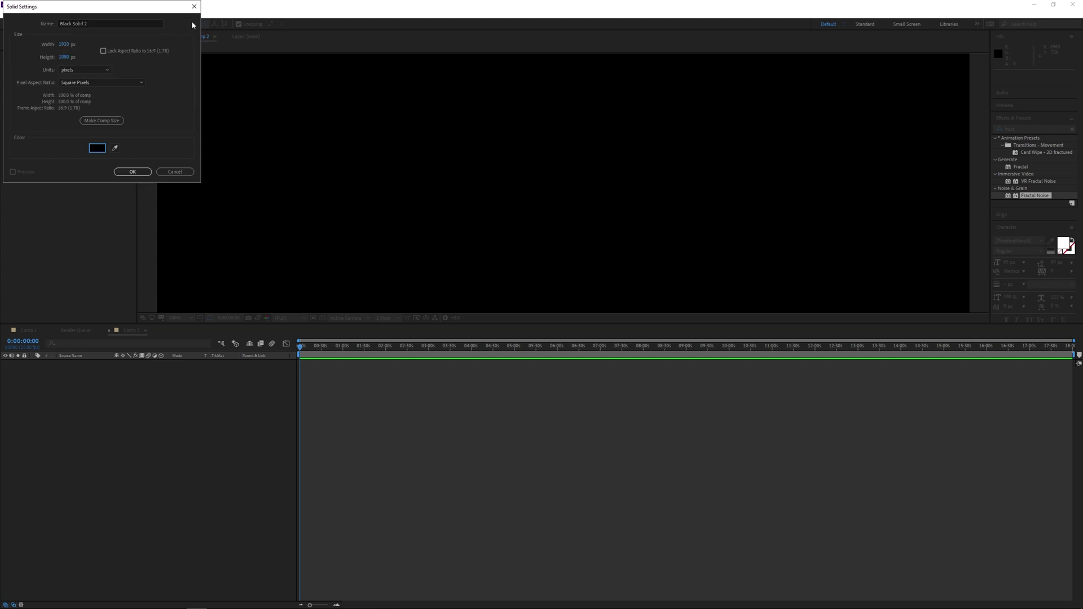
pyautogui.press('Return')
pyautogui.rightClick(111, 399)
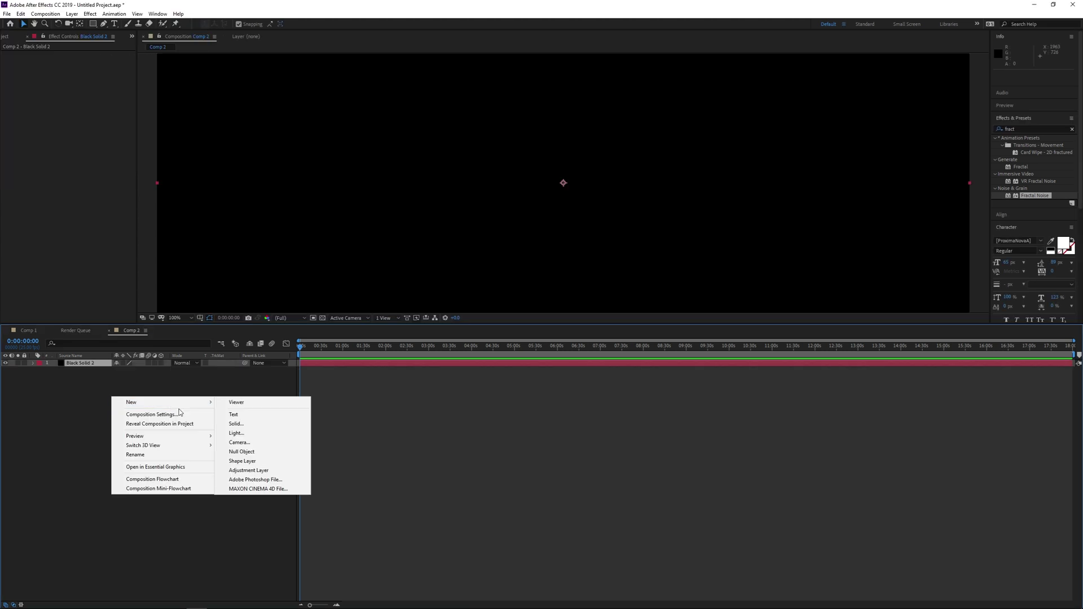
# Add an adjustment layer with Fractal Noise and set its Brightness to -25
pyautogui.click(248, 470)
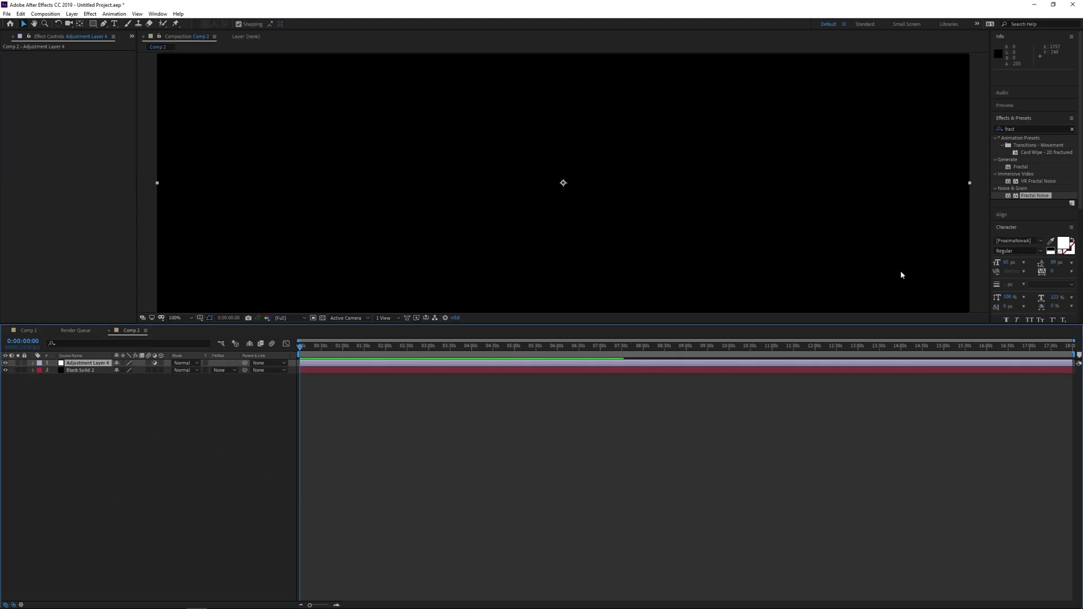
pyautogui.moveTo(1036, 196); pyautogui.dragTo(92, 362)
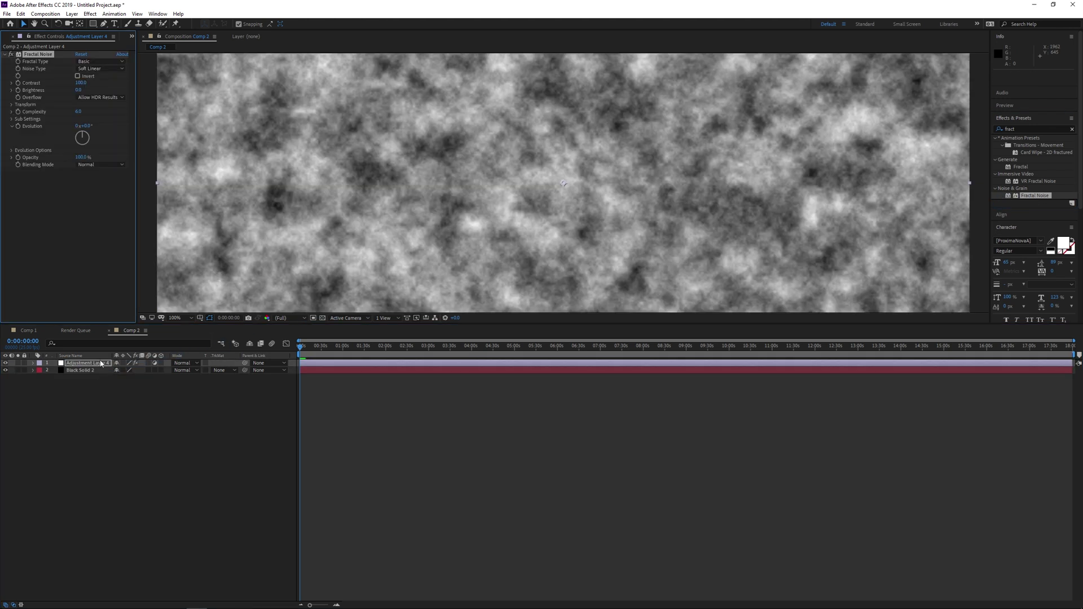
pyautogui.click(33, 363)
pyautogui.click(40, 370)
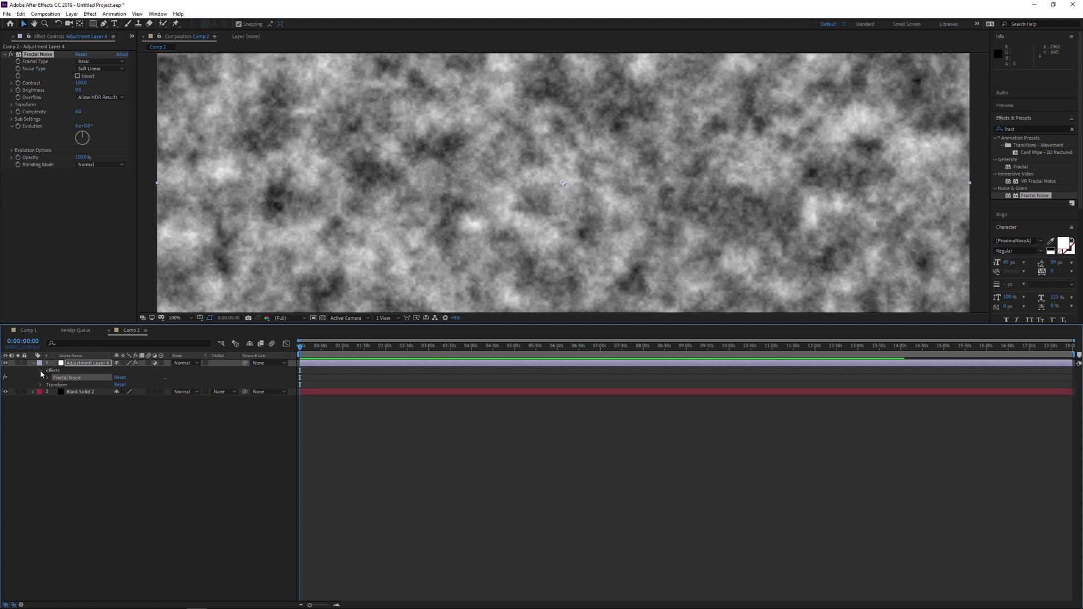
pyautogui.click(48, 378)
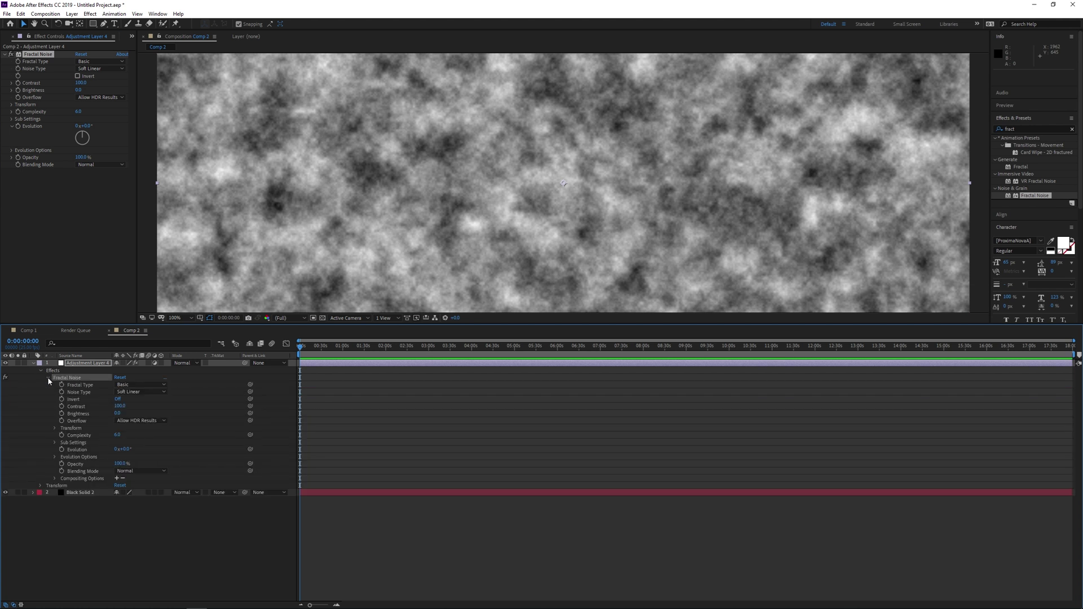
pyautogui.click(79, 391)
pyautogui.click(120, 406)
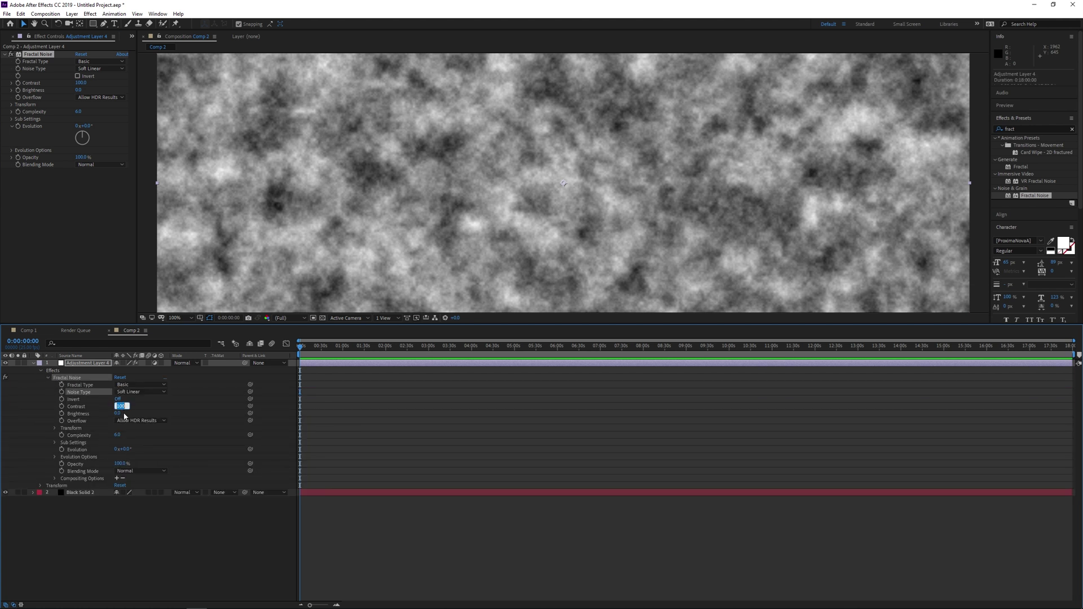
pyautogui.click(117, 414)
pyautogui.press('Return')
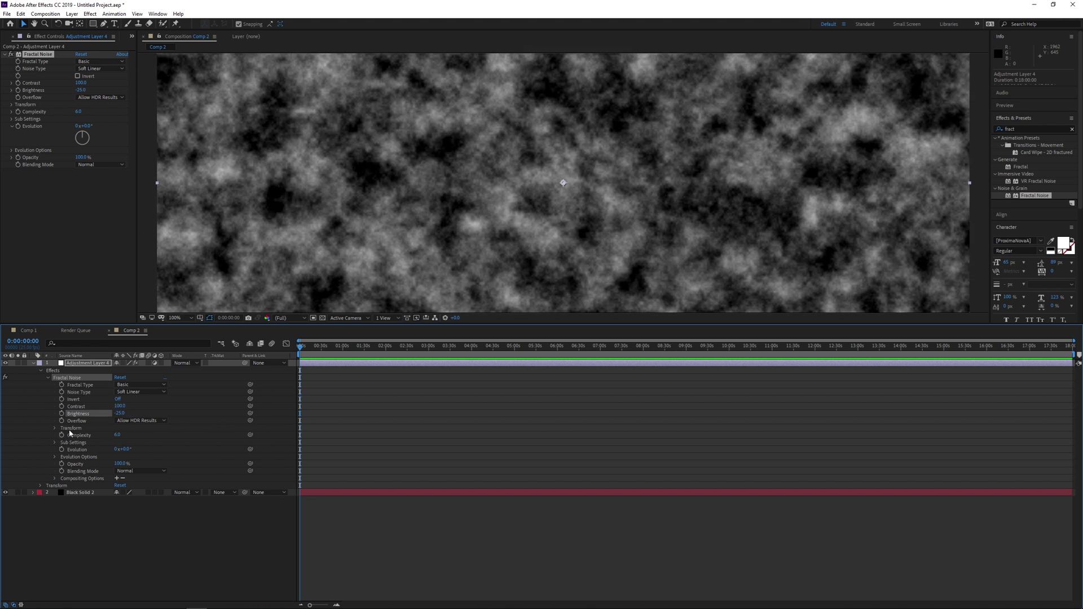
# Turn off Uniform Scaling, set scale 1682 × 433 and Complexity 14.5
pyautogui.click(54, 429)
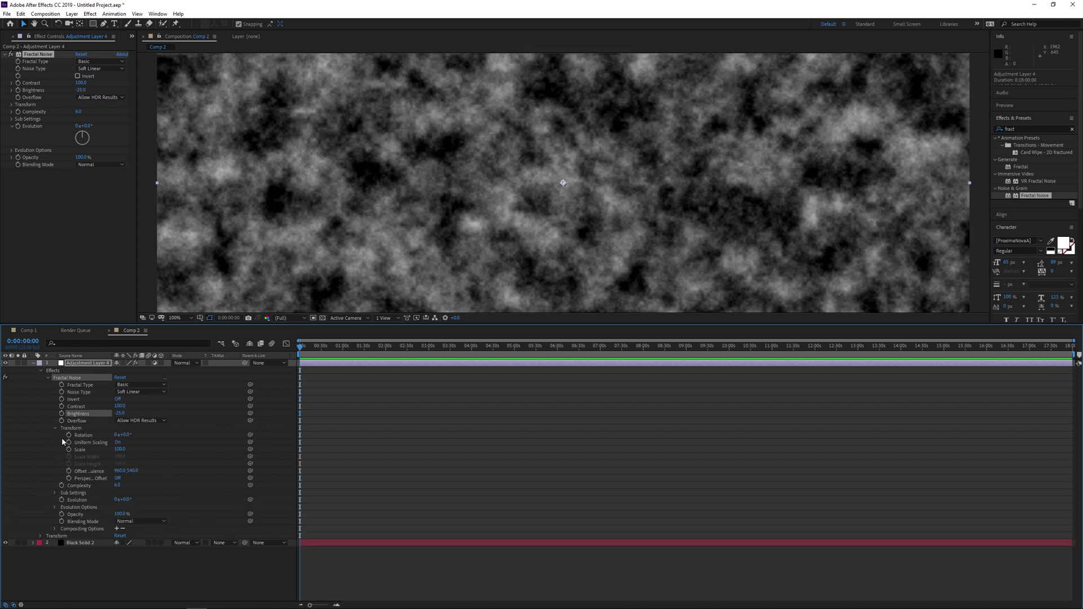
pyautogui.click(117, 442)
pyautogui.click(119, 456)
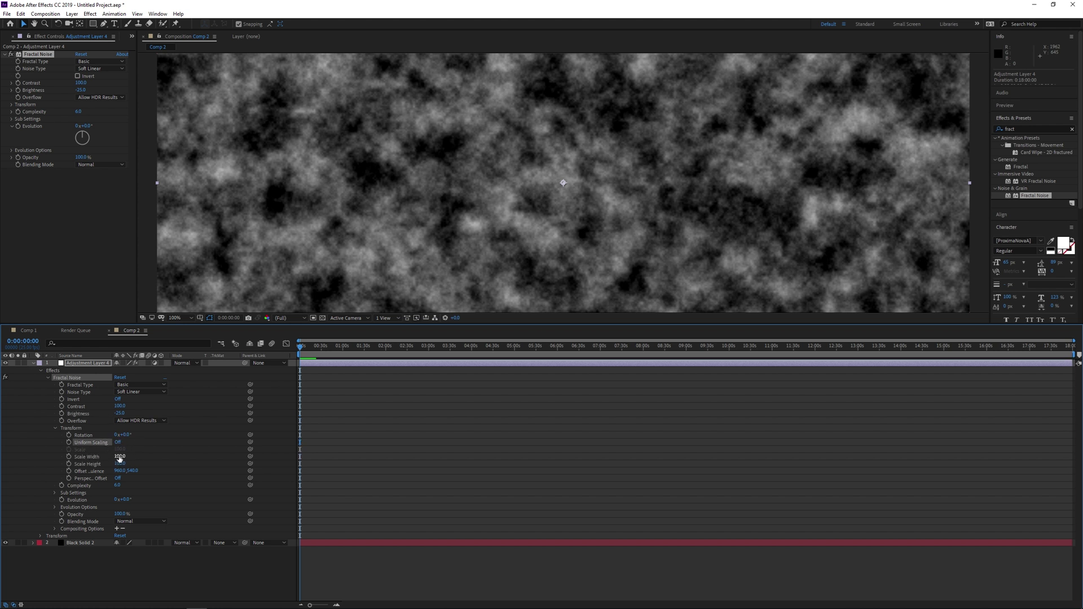
pyautogui.write('168')
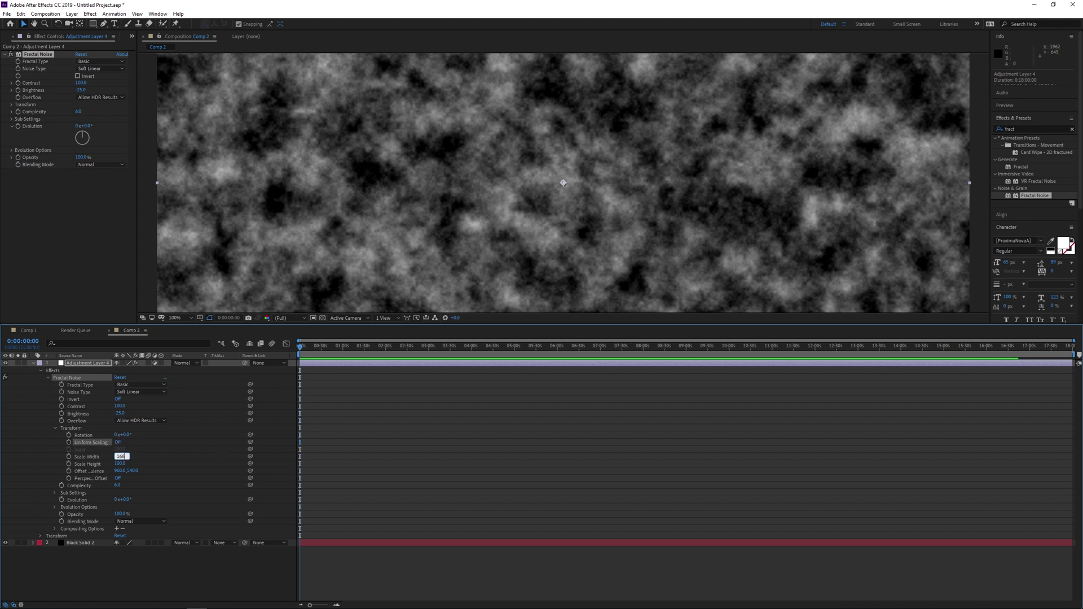
pyautogui.write('2')
pyautogui.click(121, 463)
pyautogui.write('4')
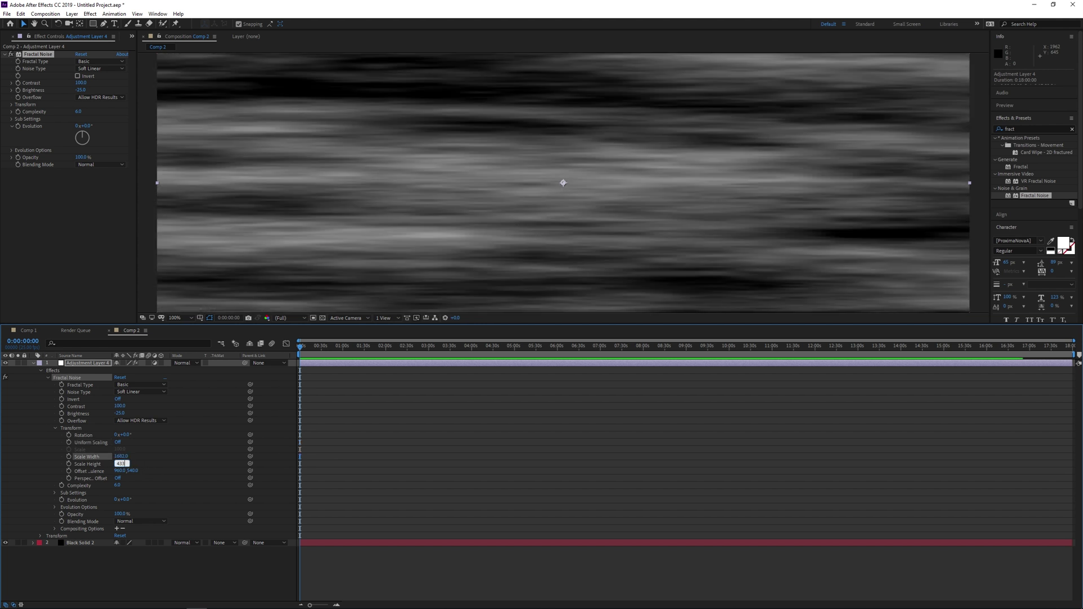
pyautogui.write('33')
pyautogui.click(122, 486)
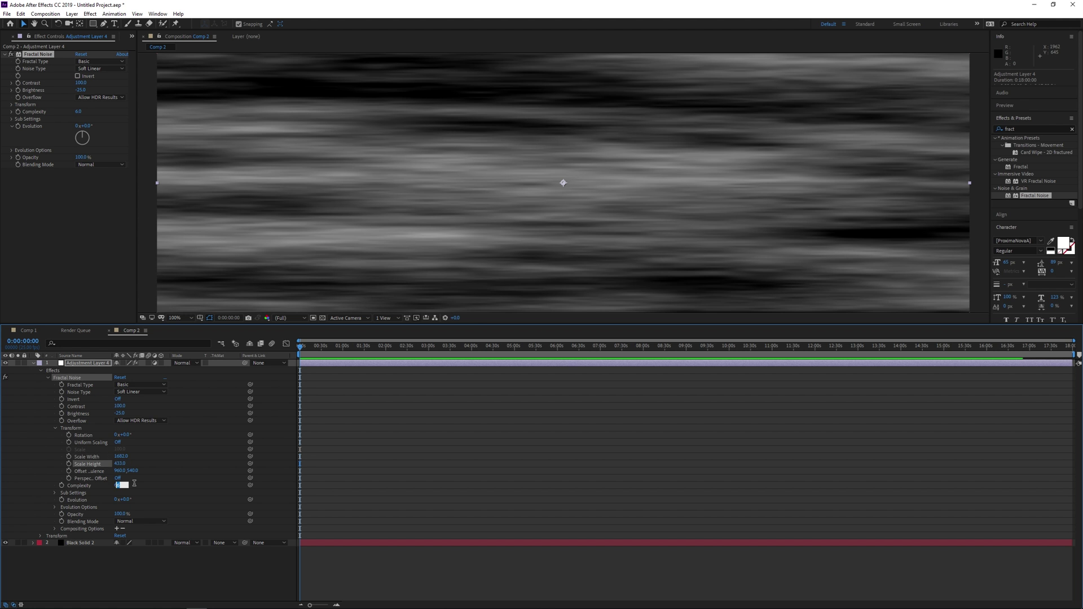
pyautogui.write('14.5')
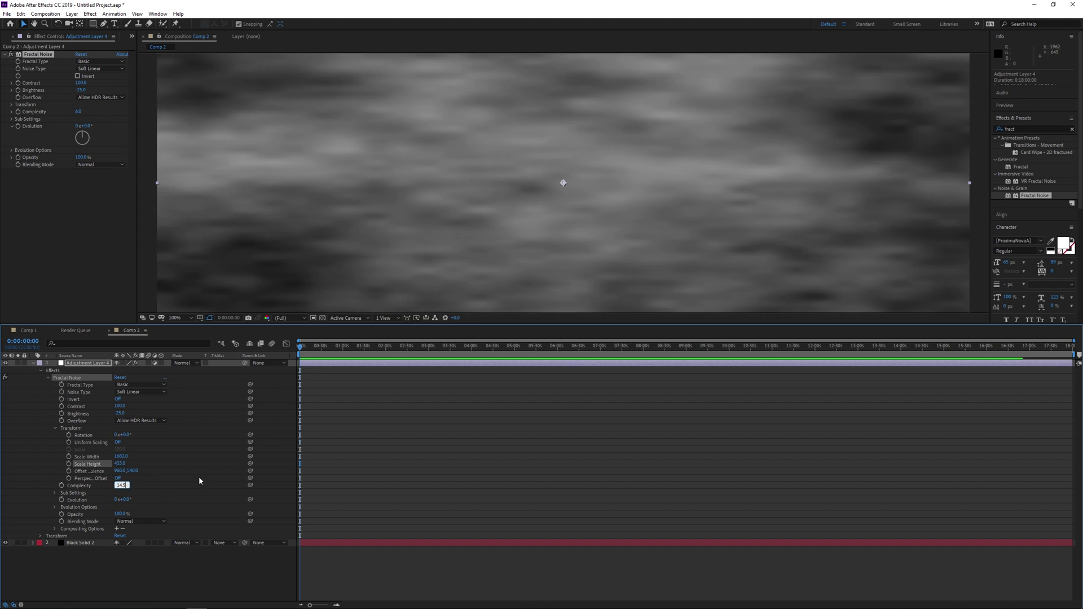
pyautogui.press('Return')
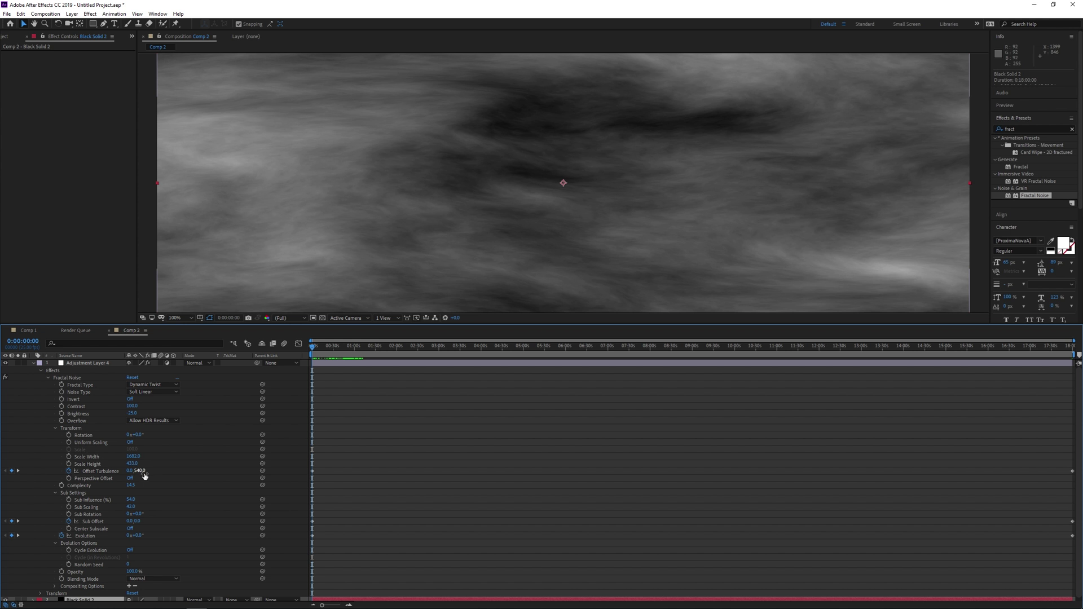
# Check the Offset Turbulence, Sub Offset and Evolution keyframes at start and end, then scrub to preview
pyautogui.click(17, 471)
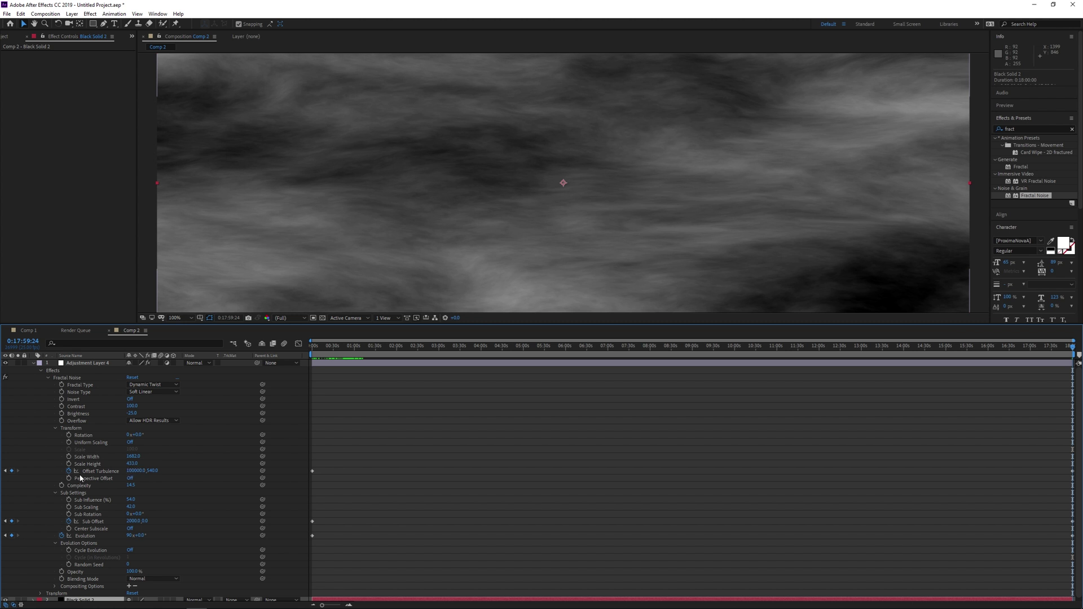
pyautogui.click(6, 472)
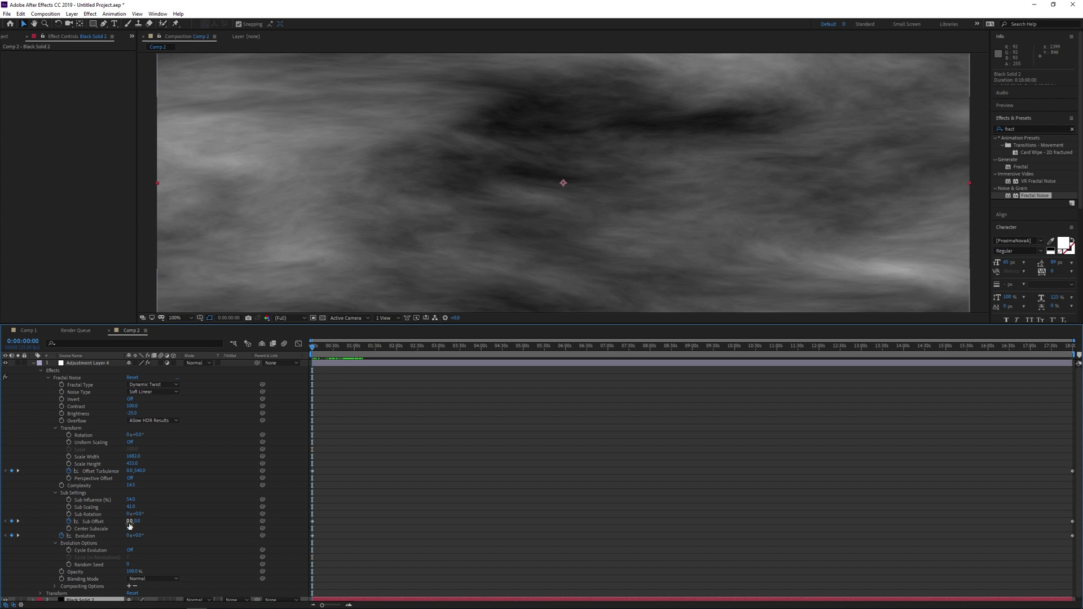
pyautogui.click(18, 521)
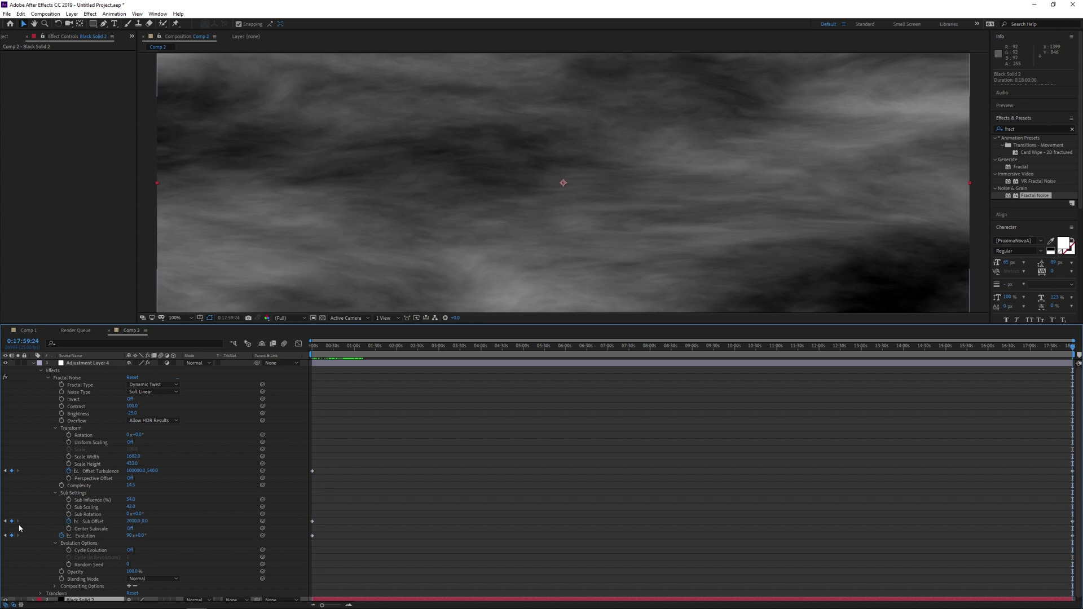
pyautogui.click(5, 536)
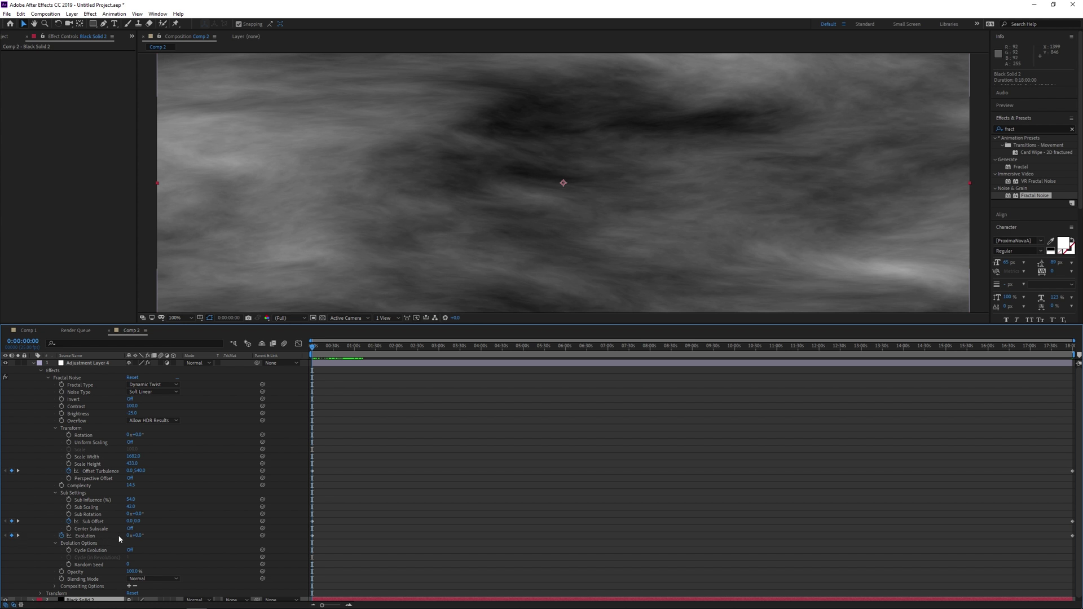
pyautogui.click(18, 535)
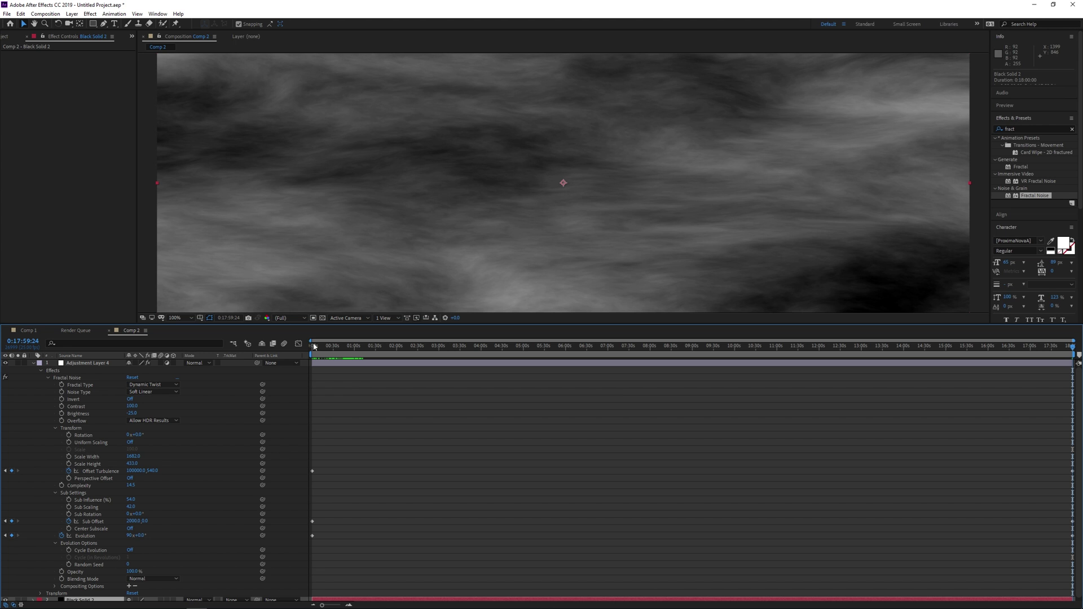
pyautogui.moveTo(315, 347); pyautogui.dragTo(358, 351)
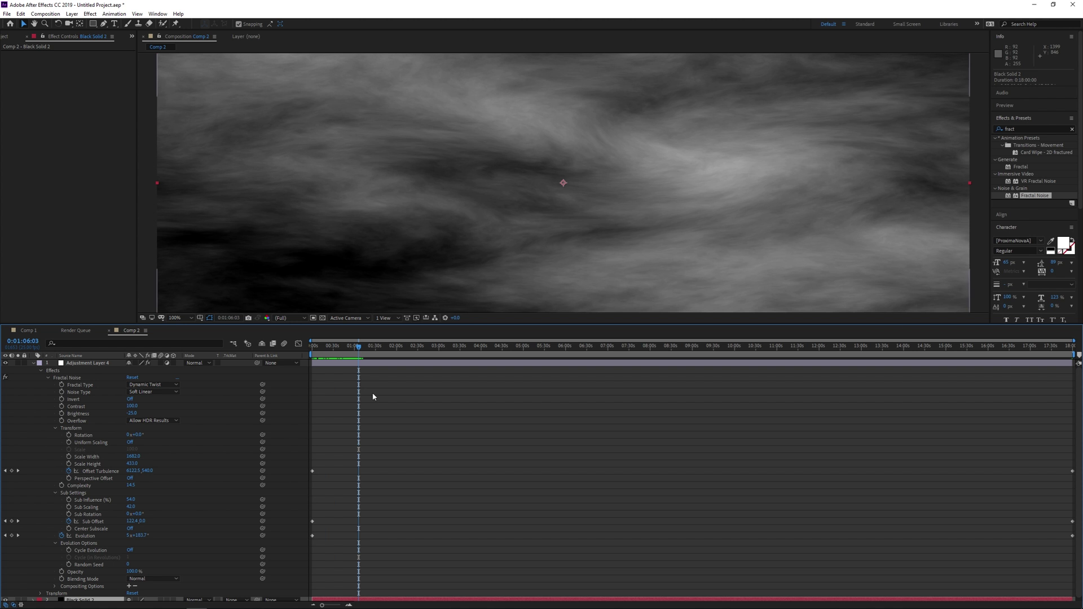
# Queue Comp 2 with a custom JPEG Sequence output module writing Comp 2_[#####].jpg
pyautogui.hotkey('ctrl', 'm')
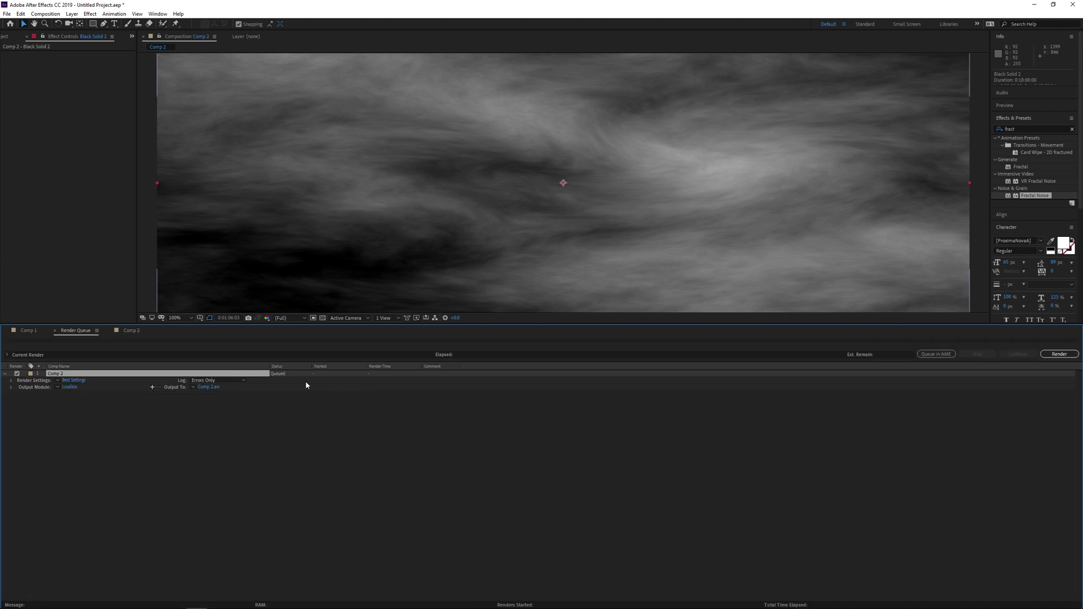
pyautogui.click(58, 387)
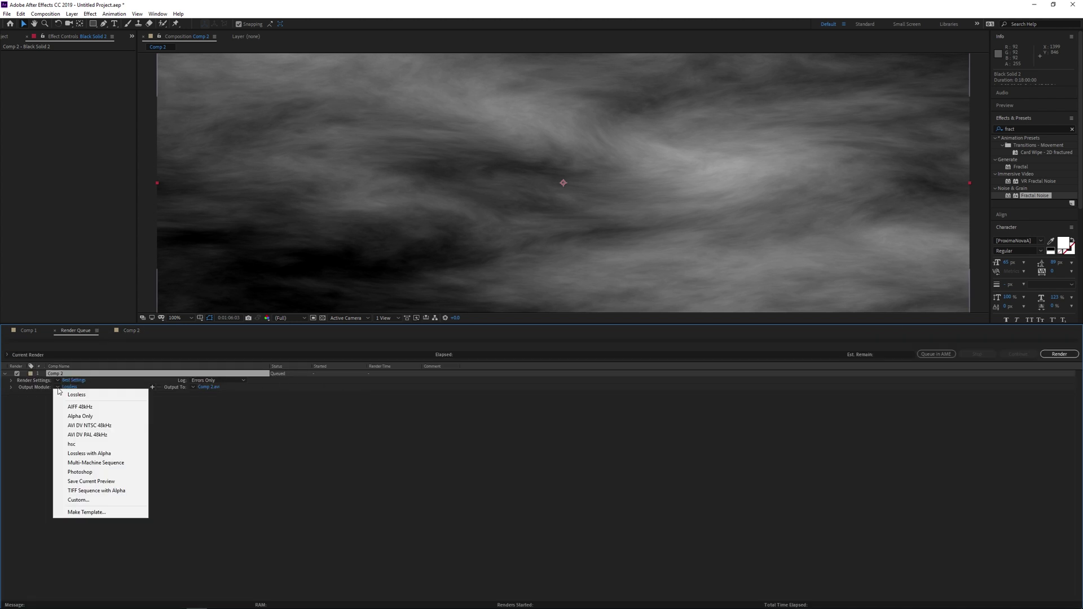
pyautogui.click(58, 389)
pyautogui.click(58, 389)
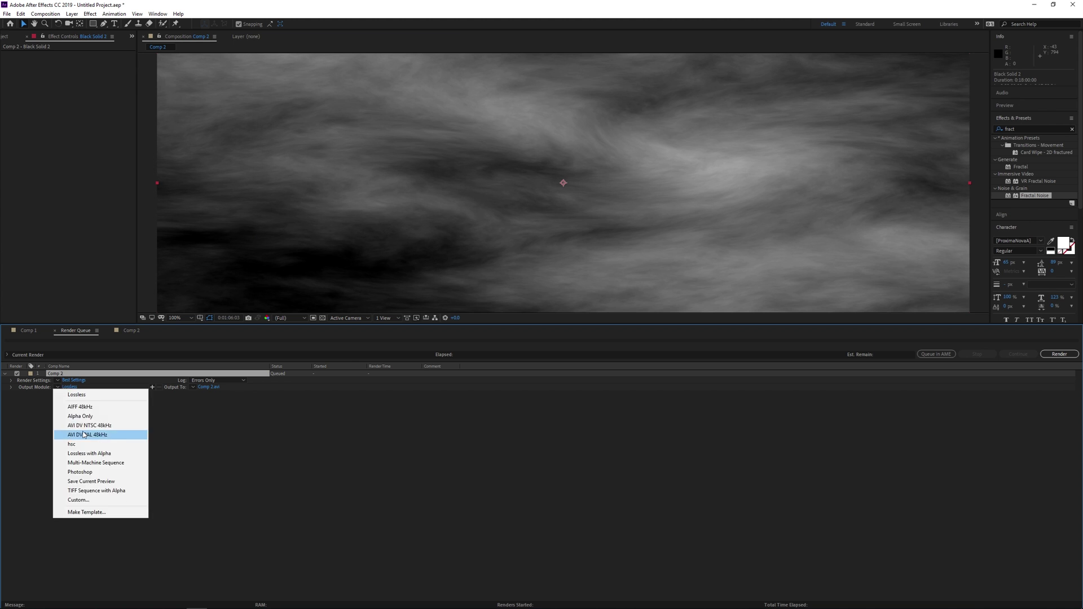
pyautogui.click(84, 499)
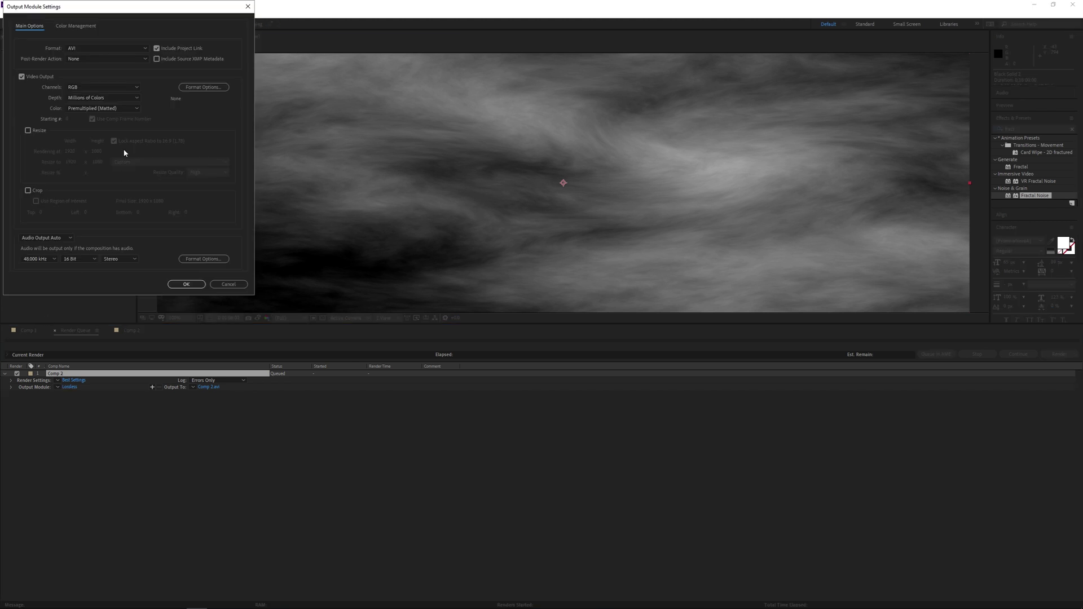
pyautogui.click(112, 50)
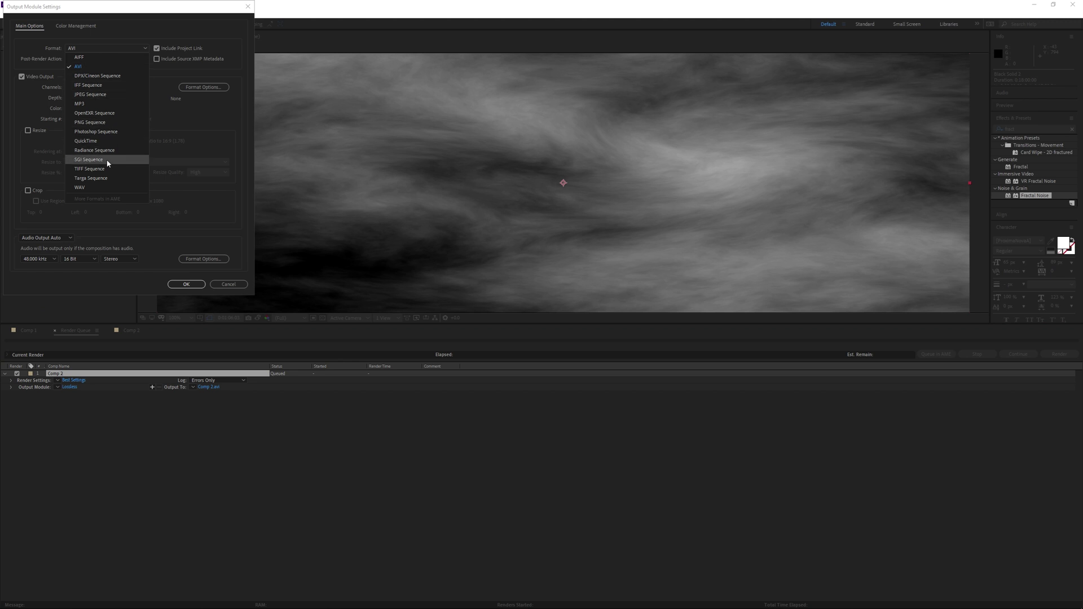
pyautogui.click(103, 96)
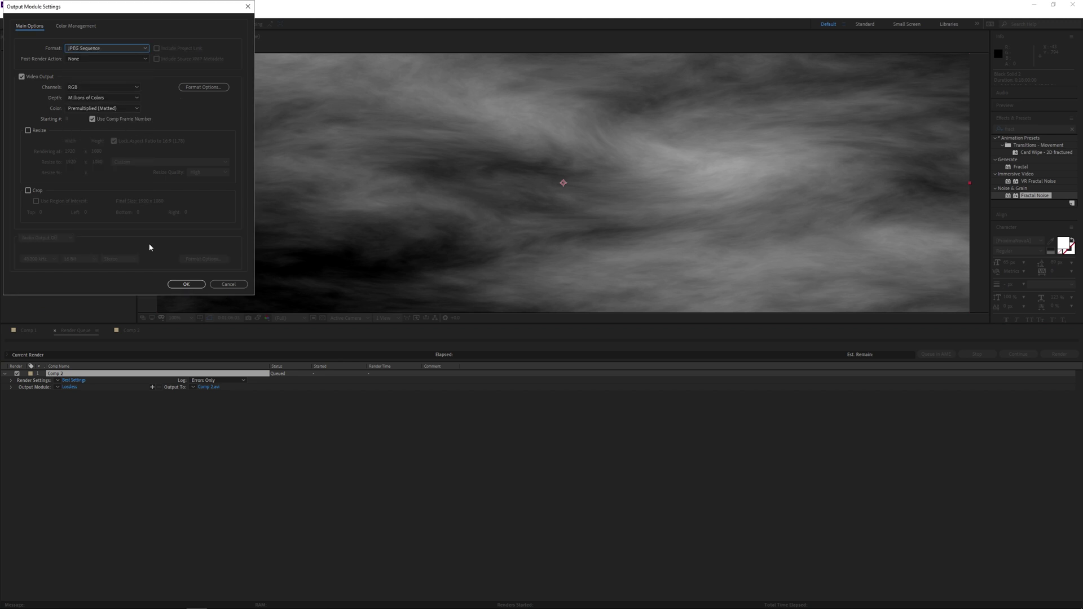
pyautogui.click(184, 284)
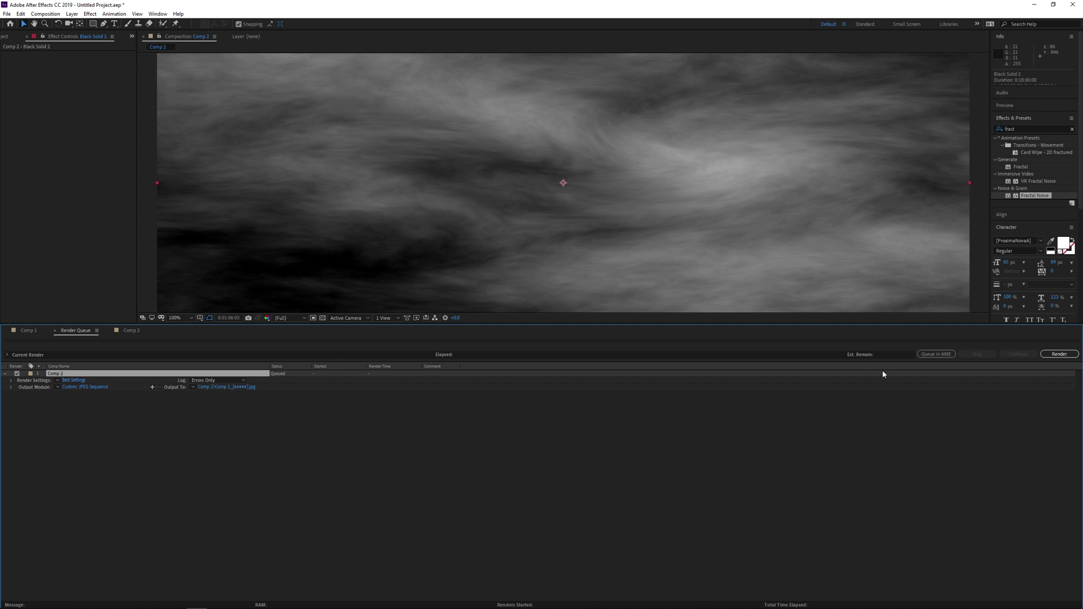
# Start rendering Comp 2, then preview the Comp 1_00000.jpg fog footage in Premiere's Source monitor
pyautogui.click(1063, 356)
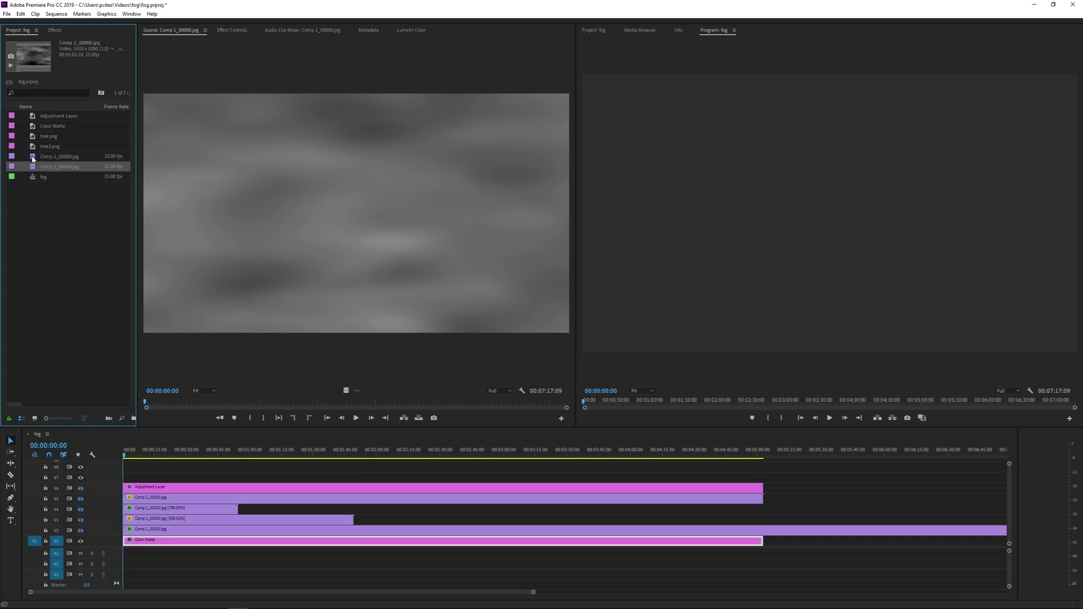
pyautogui.doubleClick(32, 158)
pyautogui.moveTo(149, 406)
pyautogui.mouseDown()
pyautogui.moveTo(195, 411)
pyautogui.moveTo(145, 413)
pyautogui.mouseUp()
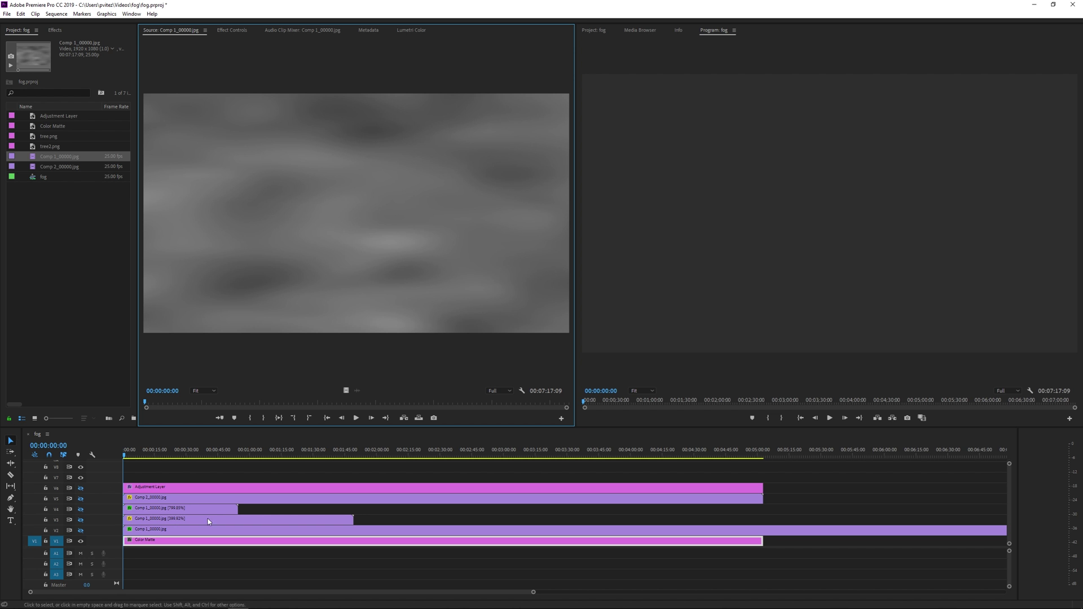
# Inspect the timeline clips, from the V4 fog clip down to the V1 Color Matte
pyautogui.click(153, 530)
pyautogui.click(155, 519)
pyautogui.click(154, 510)
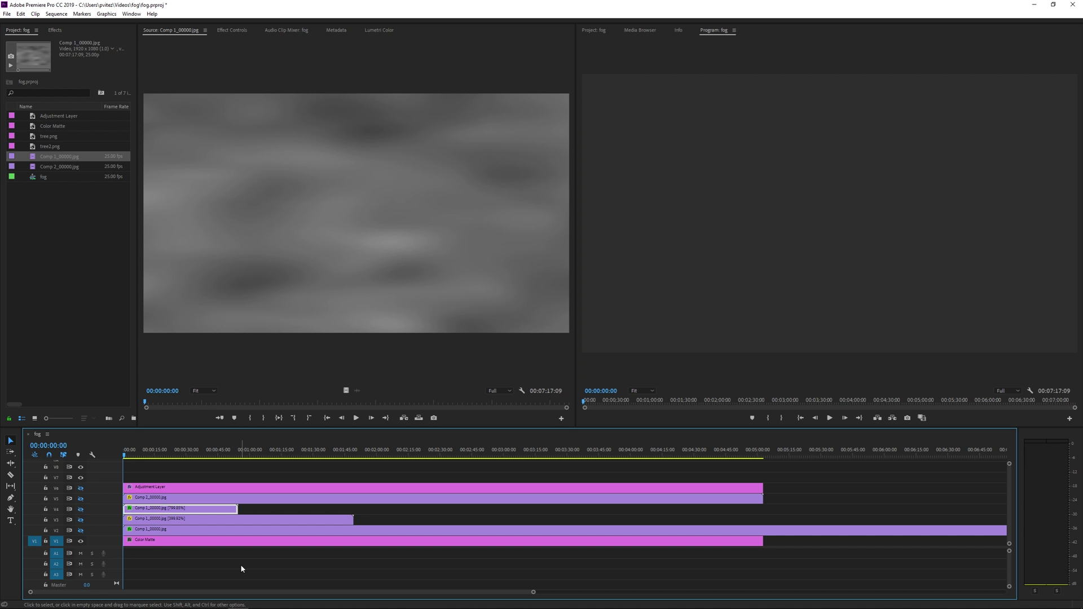
pyautogui.click(172, 541)
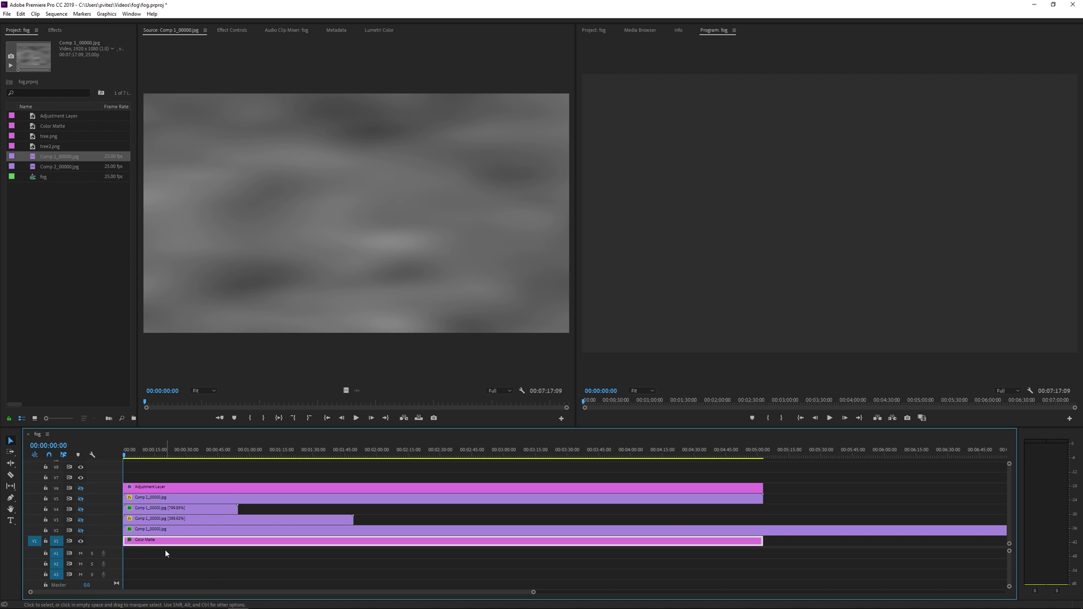
# Check the Color Matte colour, then re-enable track V2 and select its fog clip
pyautogui.doubleClick(163, 542)
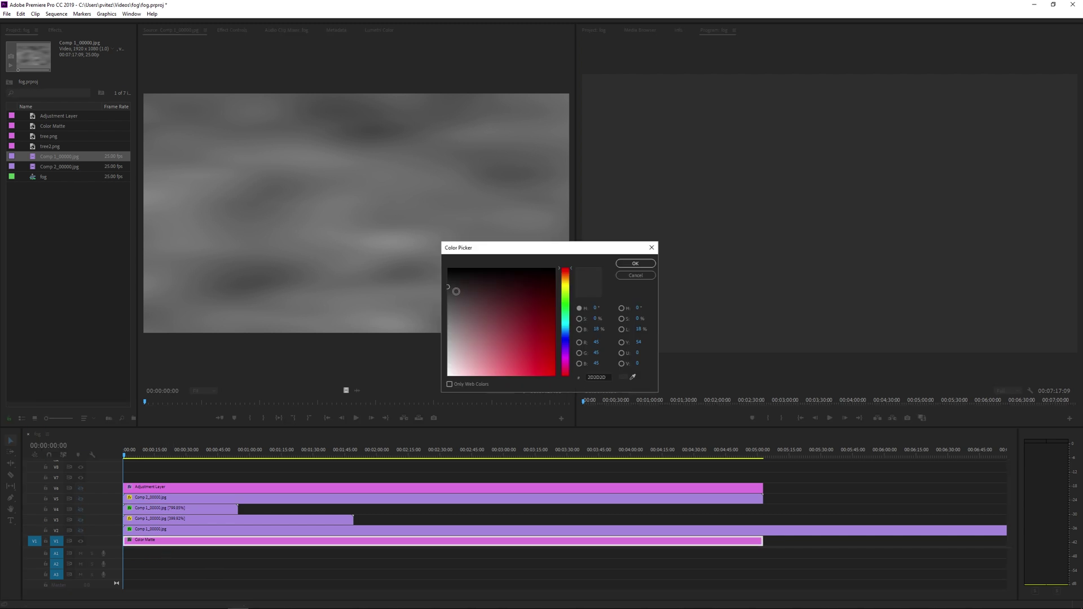
pyautogui.click(637, 264)
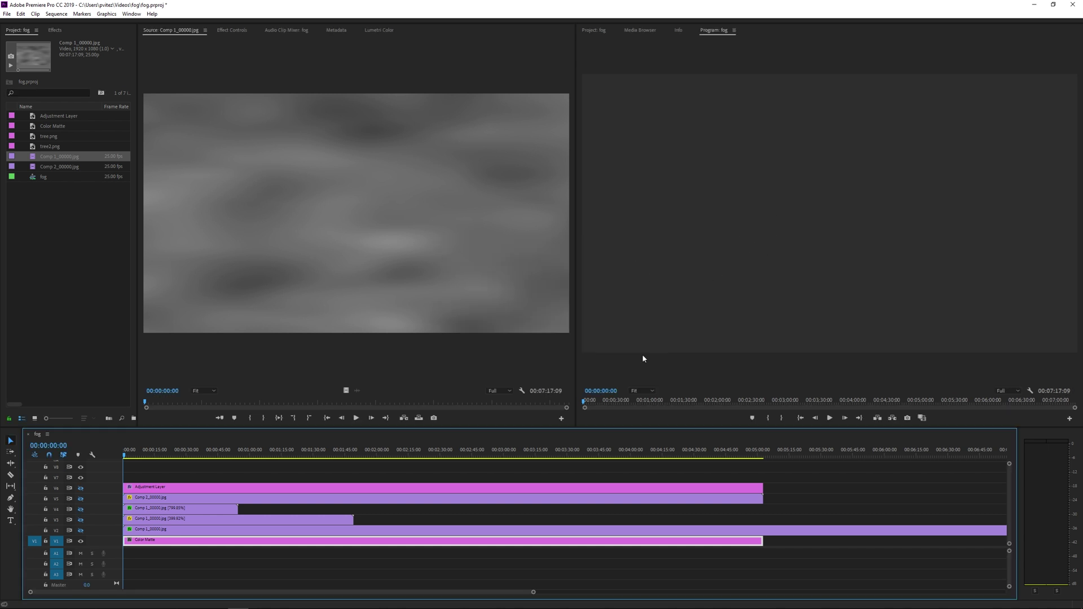
pyautogui.click(80, 531)
pyautogui.click(160, 531)
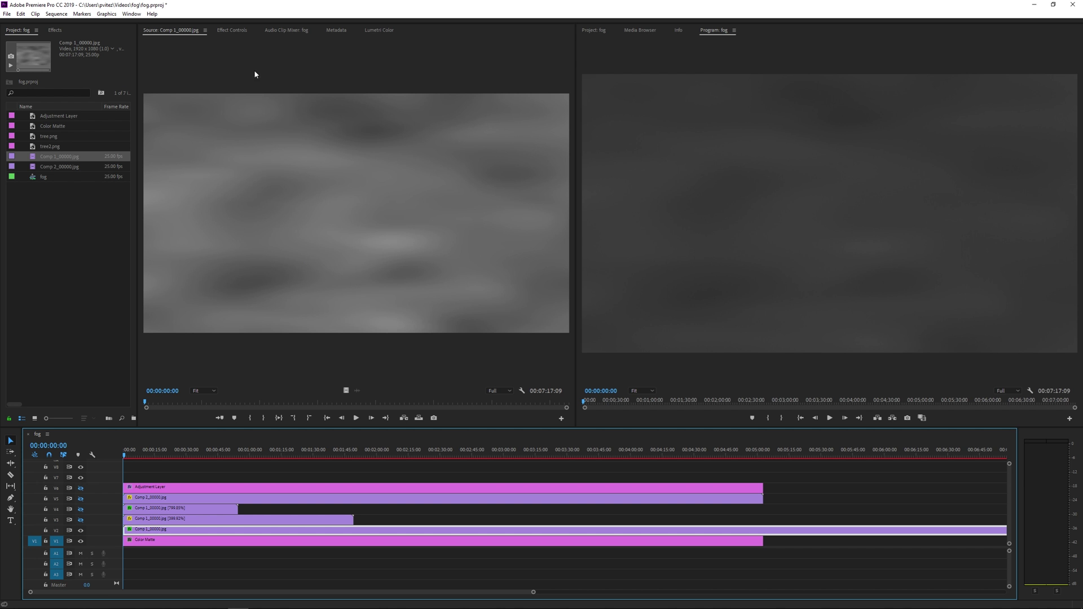
# In Effect Controls, compare Normal blending and set the V2 fog clip back to Luminosity
pyautogui.click(238, 31)
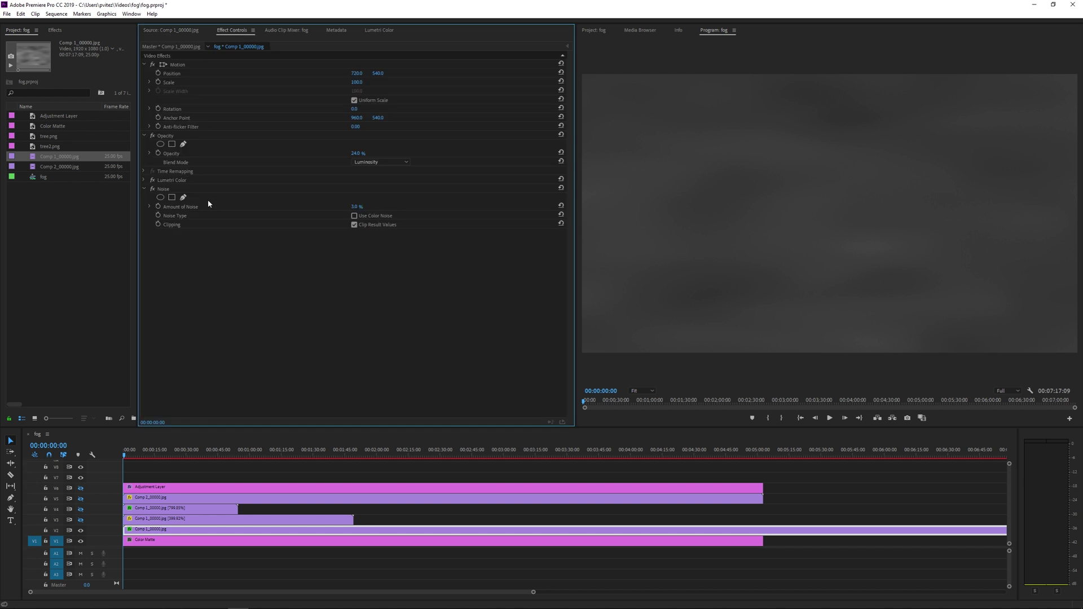
pyautogui.click(361, 152)
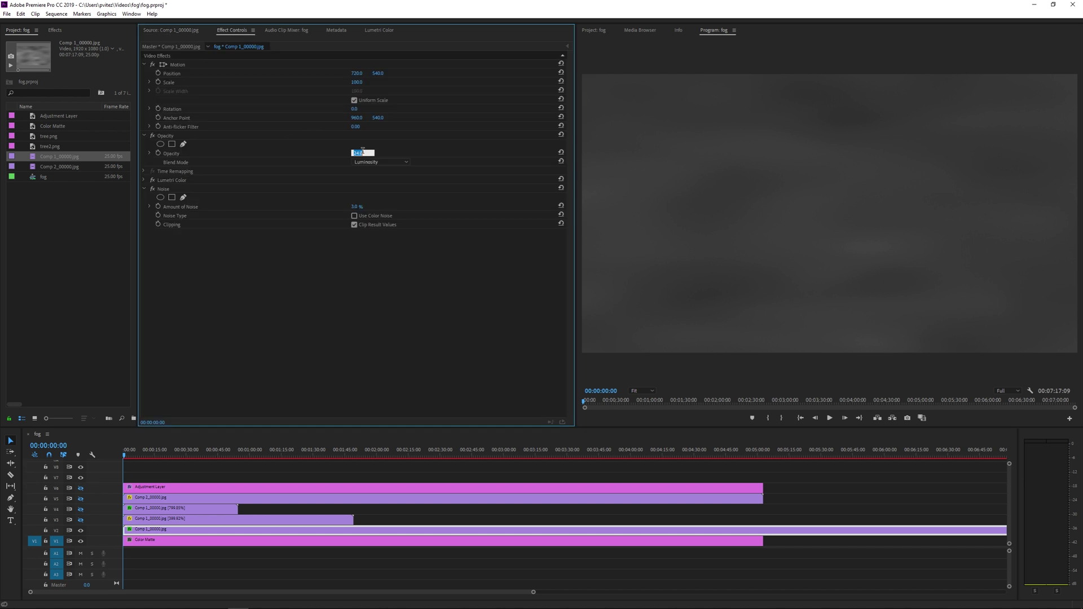
pyautogui.click(392, 162)
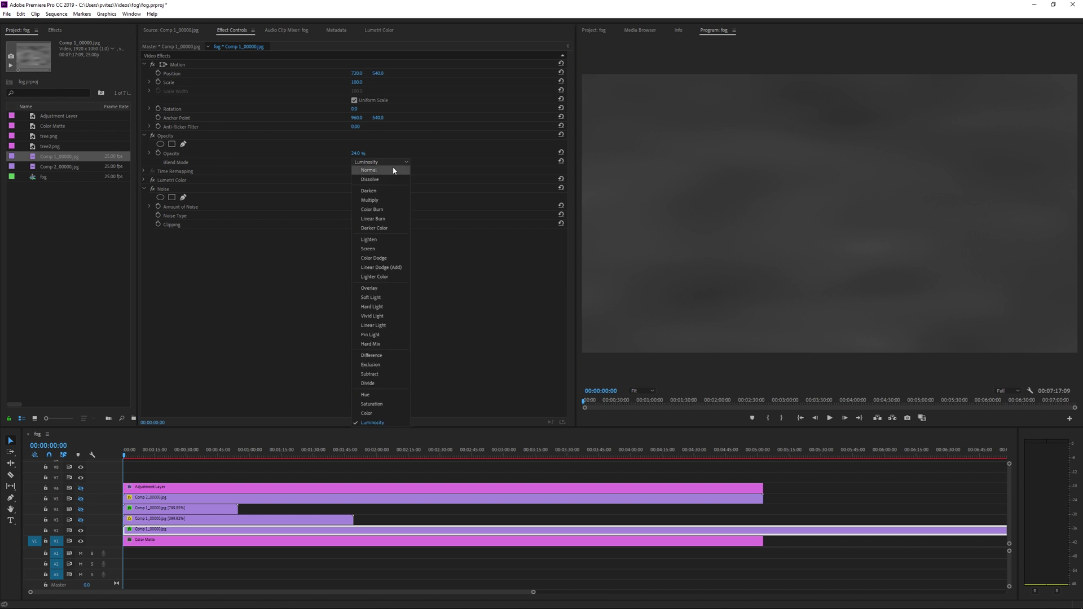
pyautogui.click(392, 170)
pyautogui.click(393, 161)
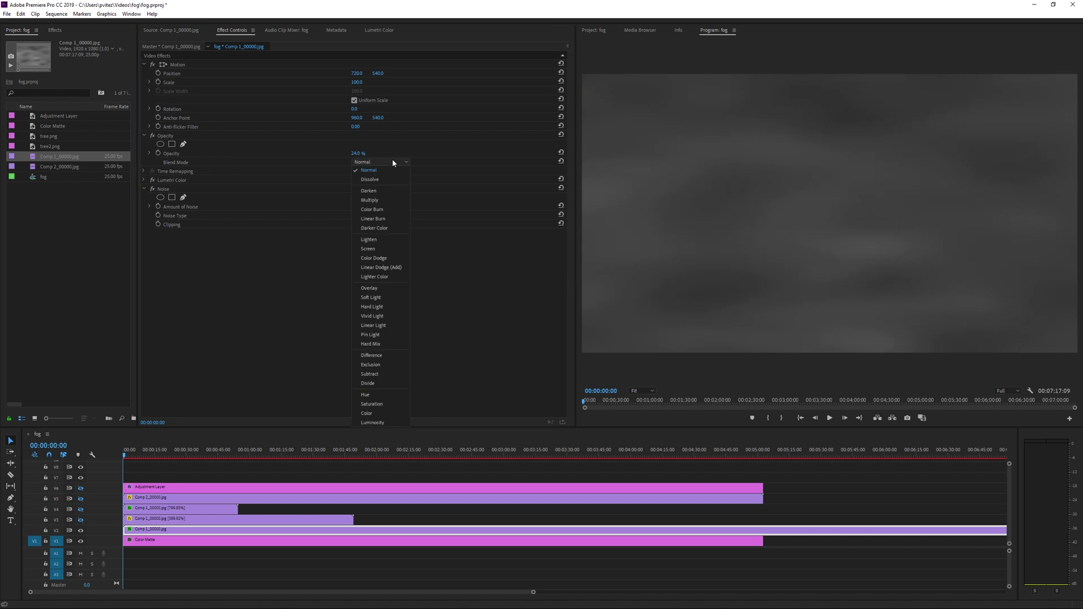
pyautogui.click(399, 422)
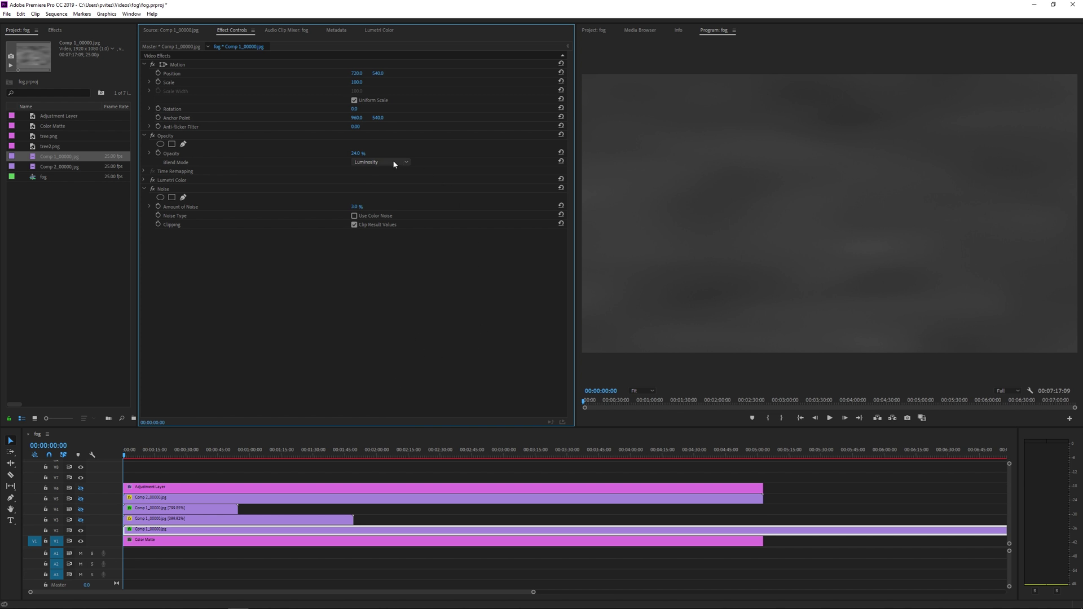
# Play back the sequence to preview the fog, glancing at the Lumetri Color settings
pyautogui.click(144, 181)
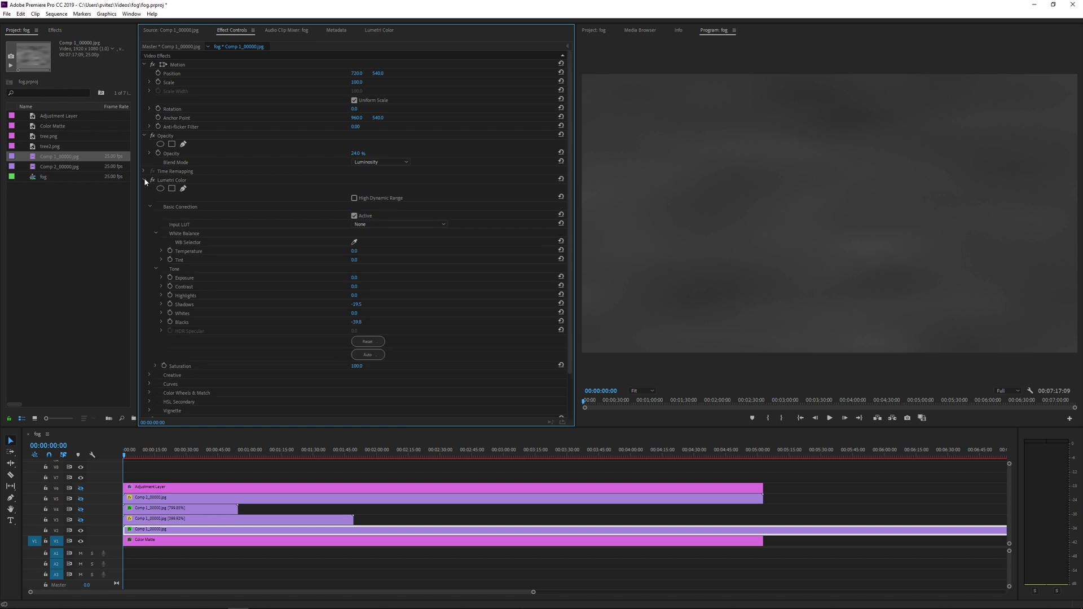
pyautogui.press('space')
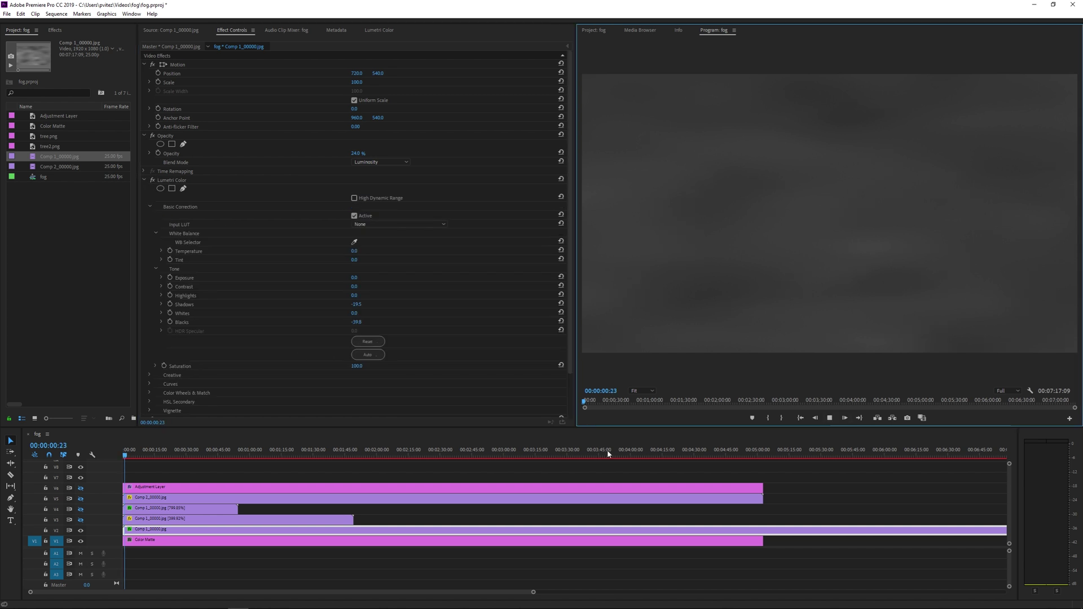
pyautogui.click(144, 180)
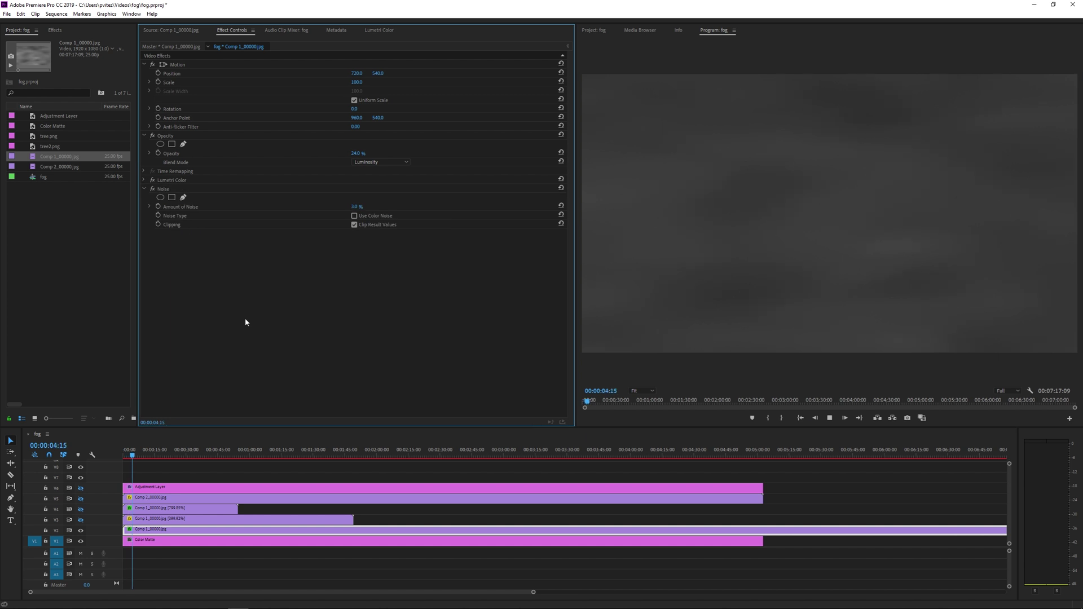
pyautogui.click(830, 417)
# Inspect the V3 fog clip's position, mask and opacity with the preview zoomed to 25%
pyautogui.click(132, 522)
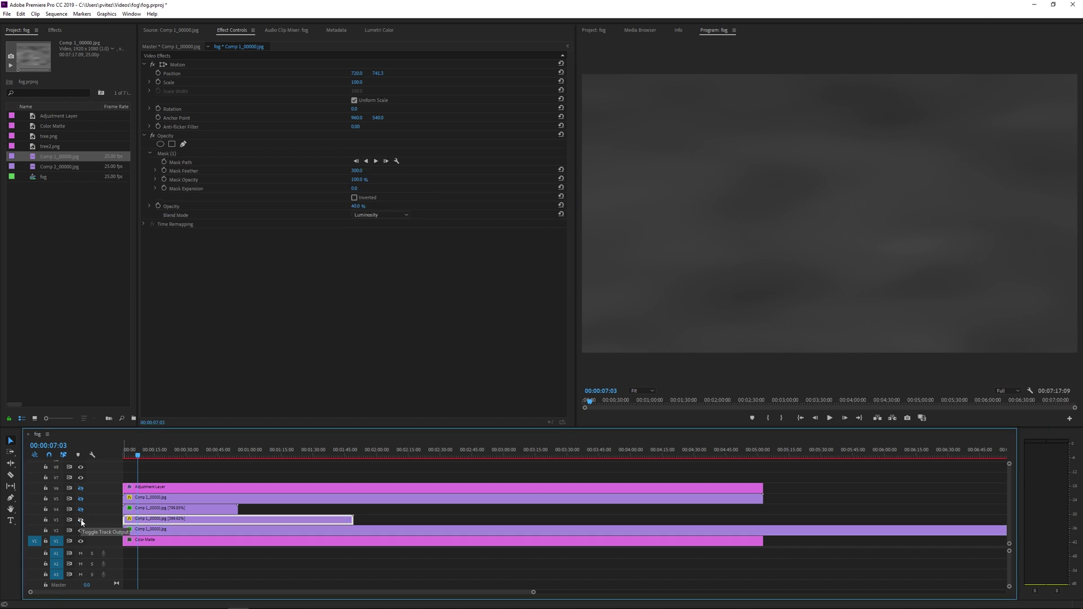
pyautogui.click(641, 390)
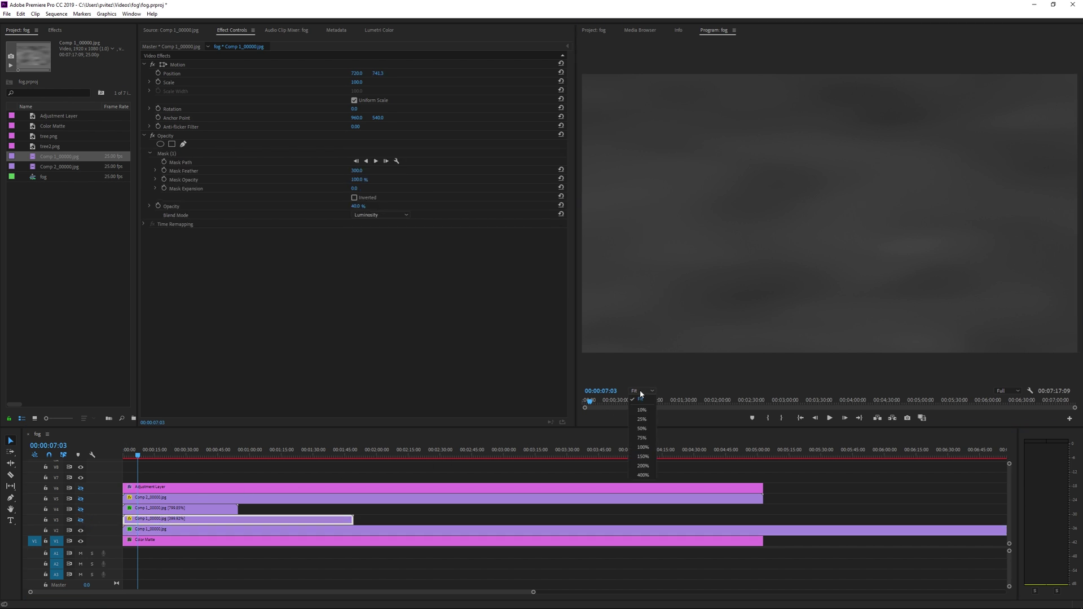
pyautogui.click(647, 421)
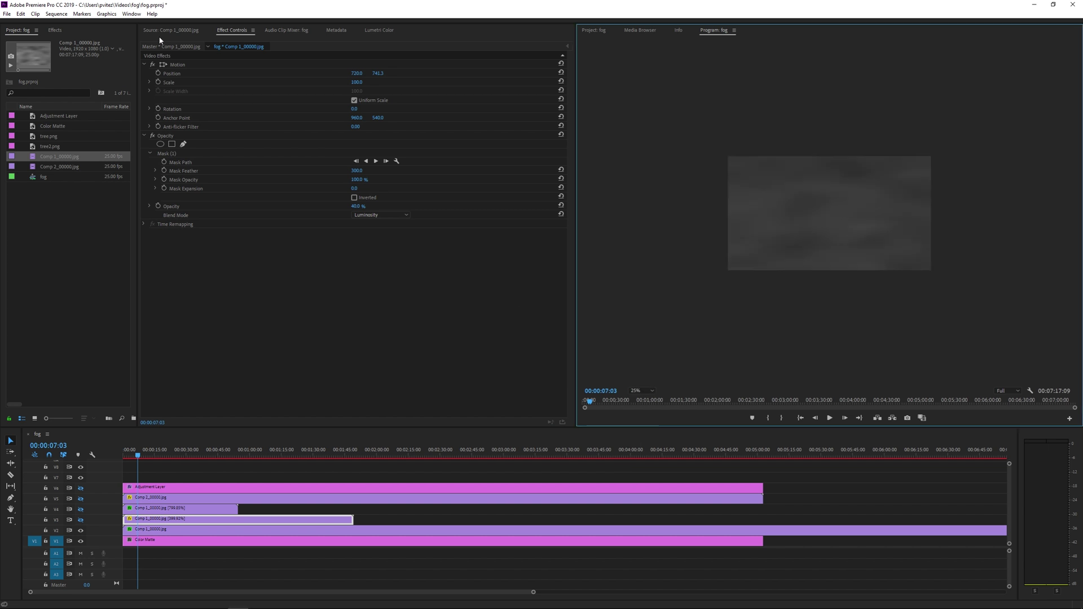
pyautogui.click(175, 65)
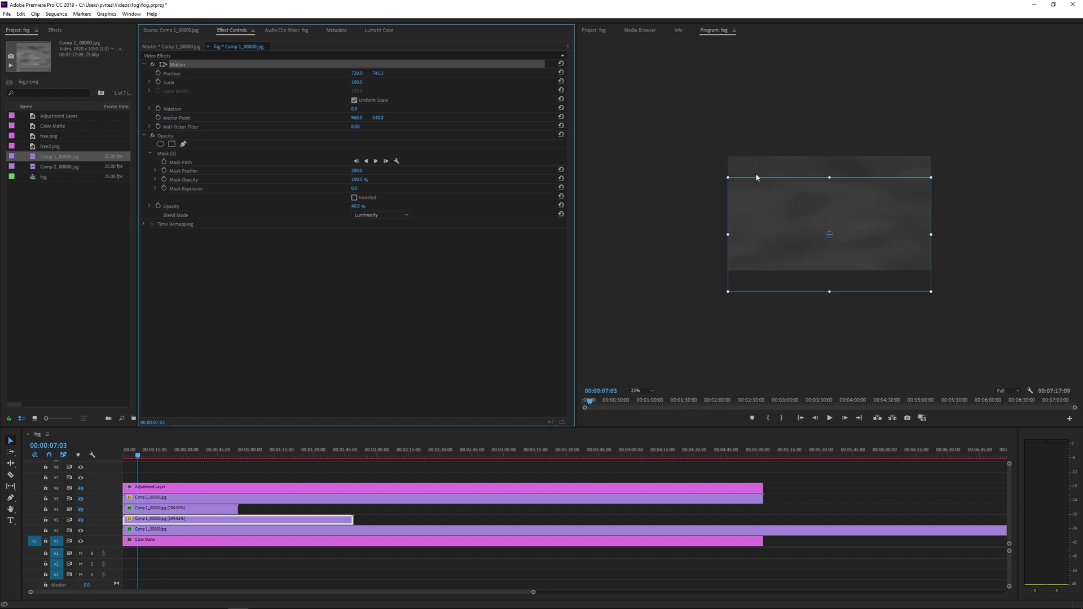
pyautogui.click(378, 73)
pyautogui.click(163, 154)
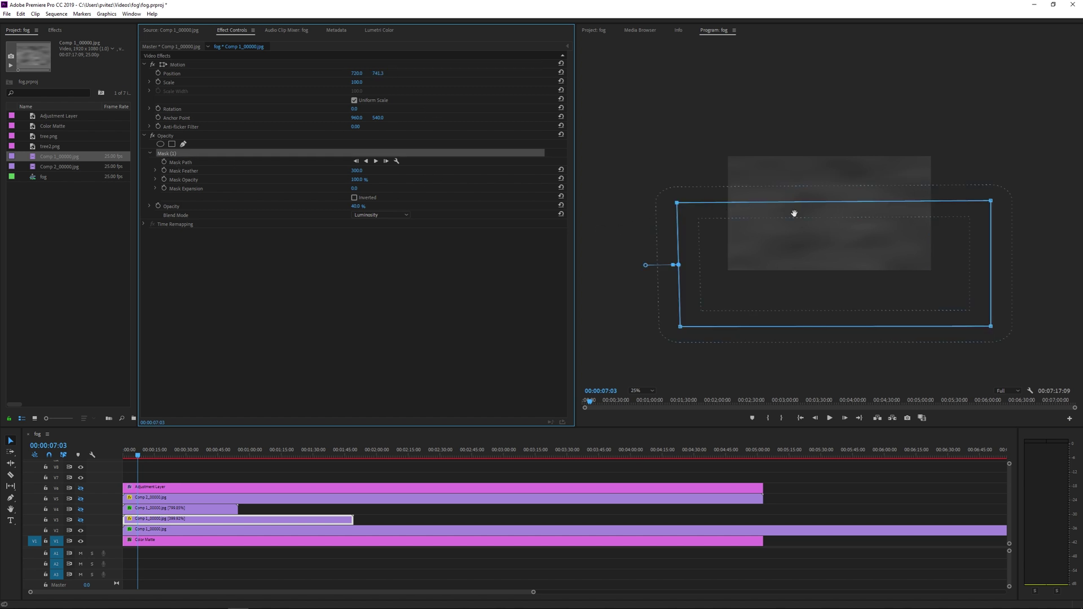
pyautogui.click(360, 207)
# Re-enable track V3 and confirm its fog clip's 399.92% speed in Speed/Duration
pyautogui.click(81, 520)
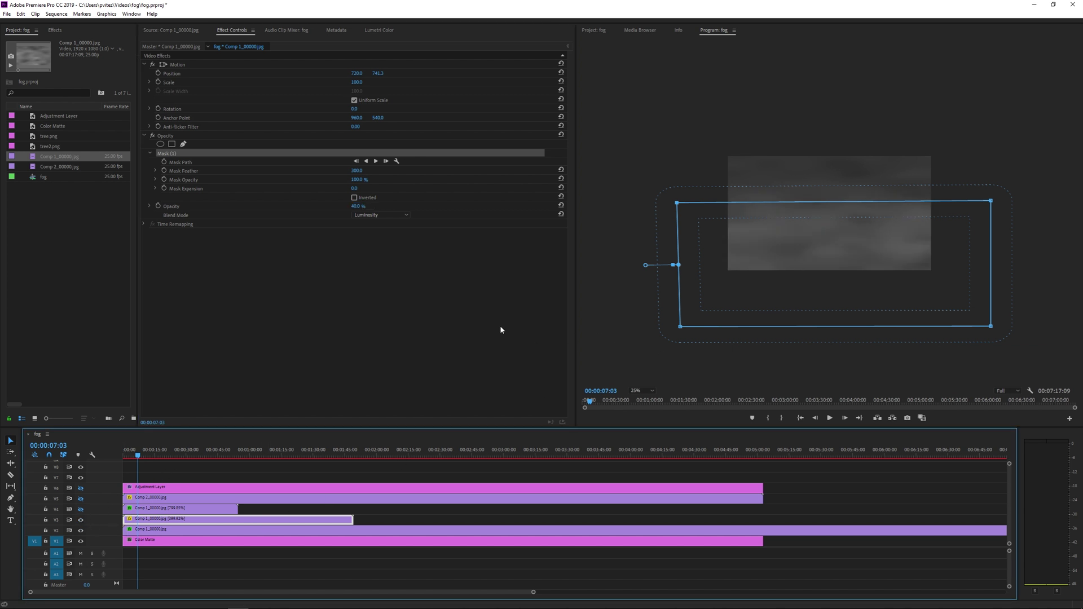
pyautogui.rightClick(188, 521)
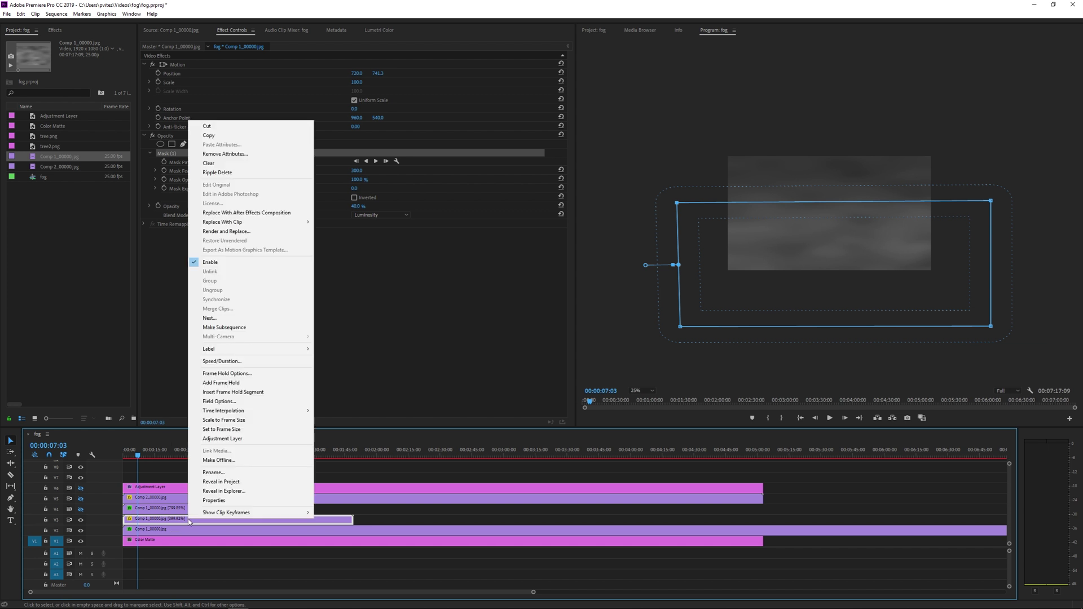
pyautogui.click(235, 361)
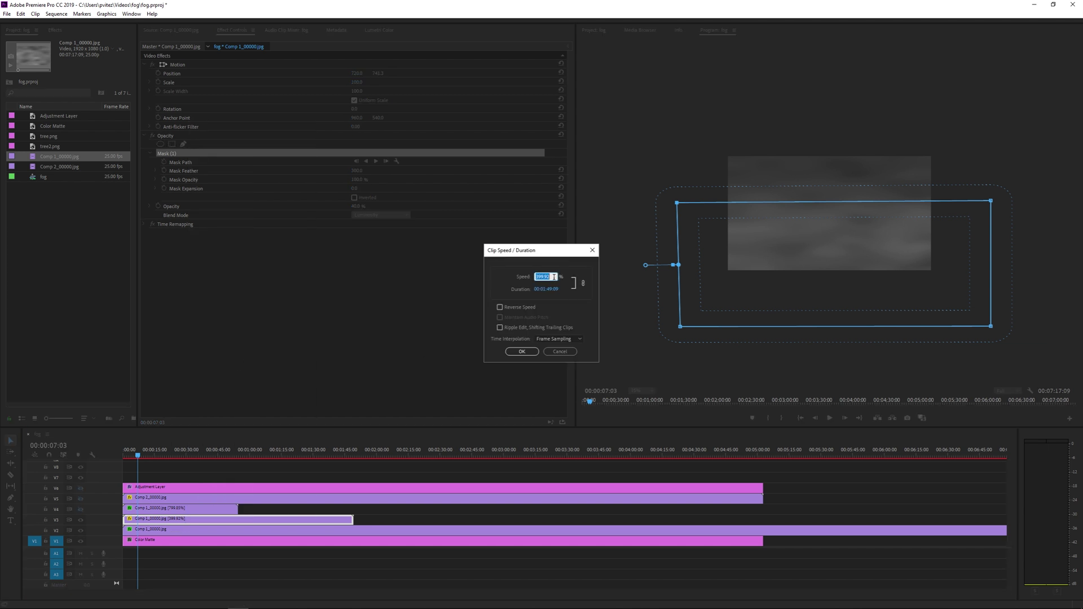
pyautogui.click(523, 352)
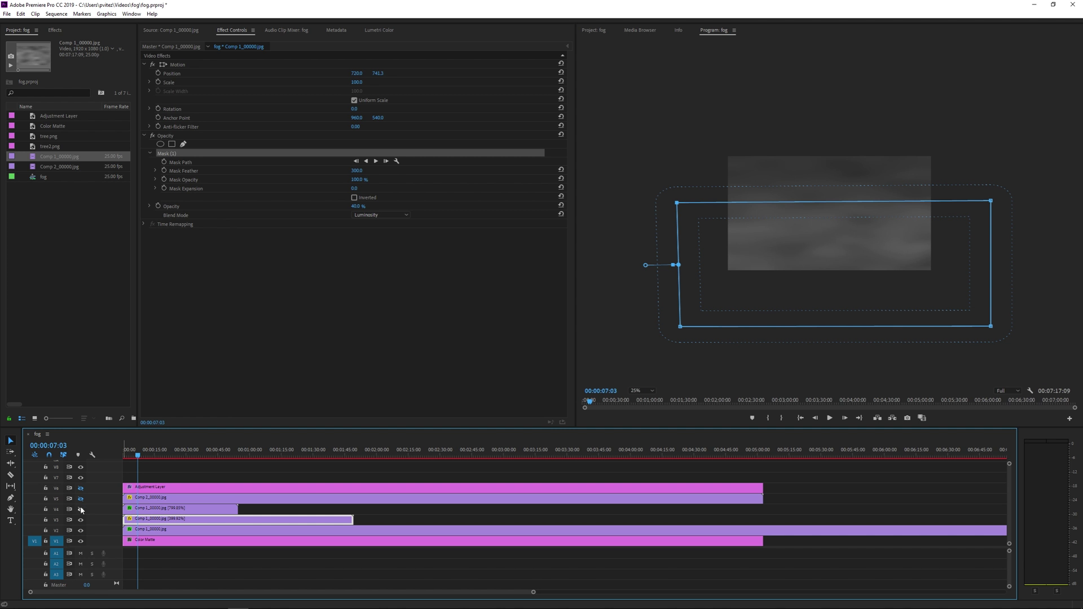
# Re-enable track V4 and inspect its fog clip's position and mask outline
pyautogui.click(157, 509)
pyautogui.click(81, 510)
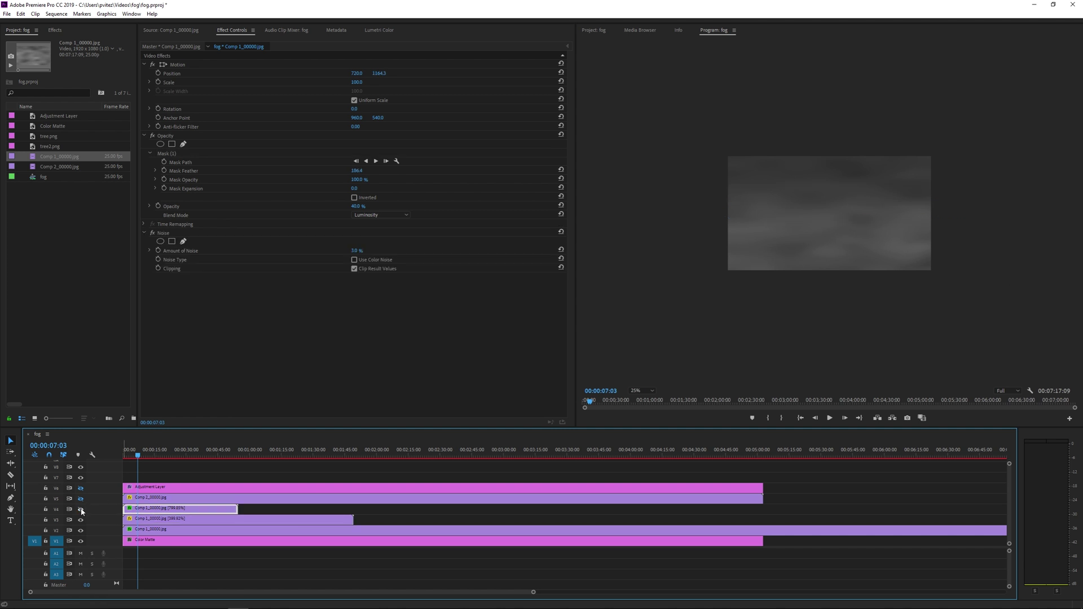
pyautogui.click(179, 67)
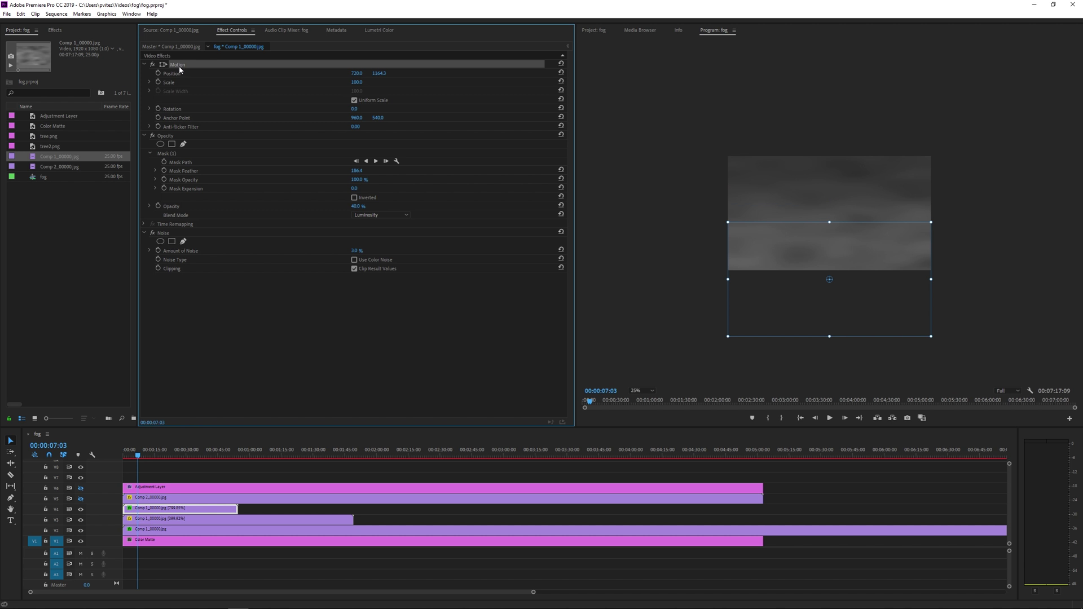
pyautogui.click(165, 155)
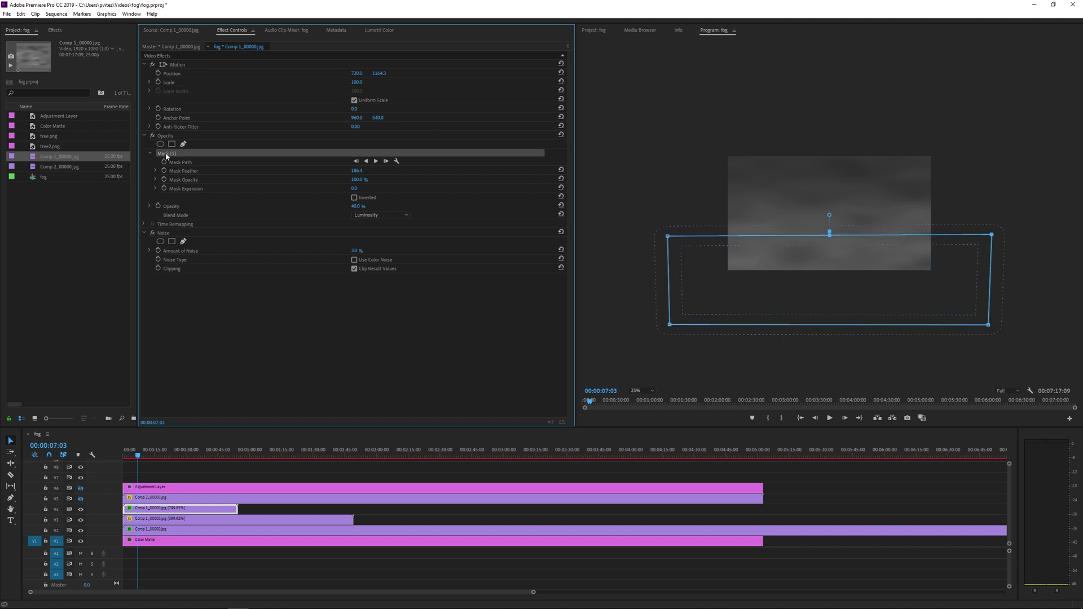
# Confirm the V4 fog clip's 799.85% speed in Speed/Duration
pyautogui.rightClick(196, 509)
pyautogui.click(253, 353)
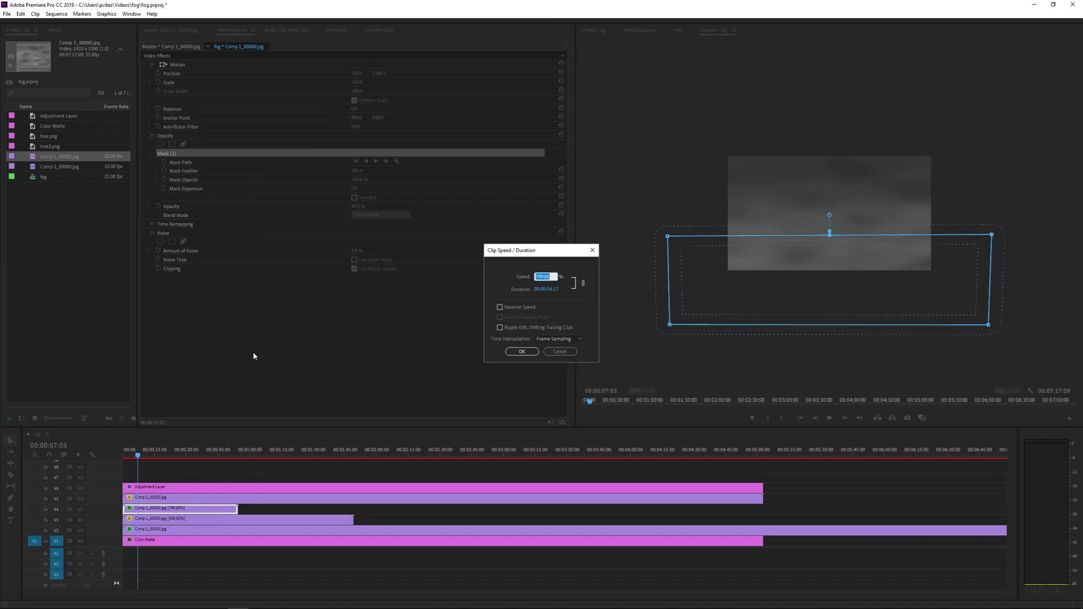
pyautogui.click(521, 351)
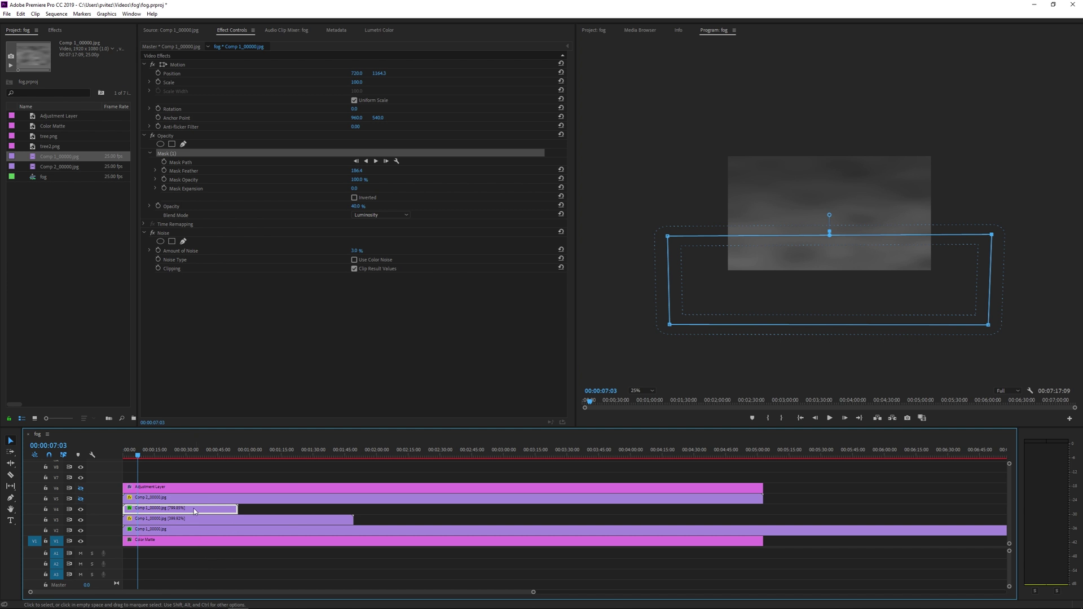
# Preview the Comp 2_00000.jpg fog footage and select its clip on V5
pyautogui.doubleClick(49, 167)
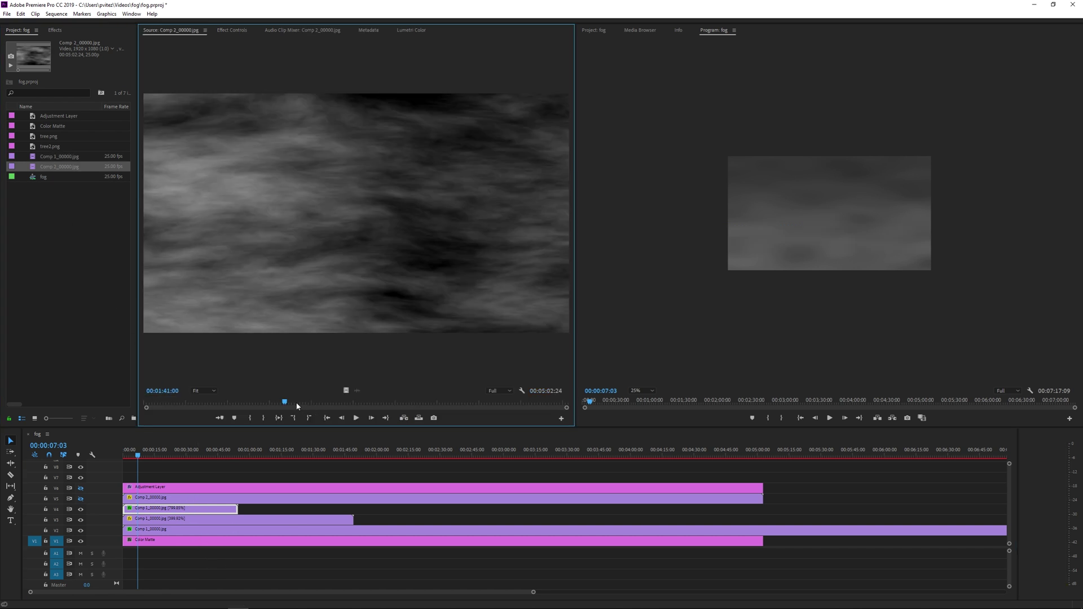
pyautogui.moveTo(298, 406); pyautogui.dragTo(381, 404)
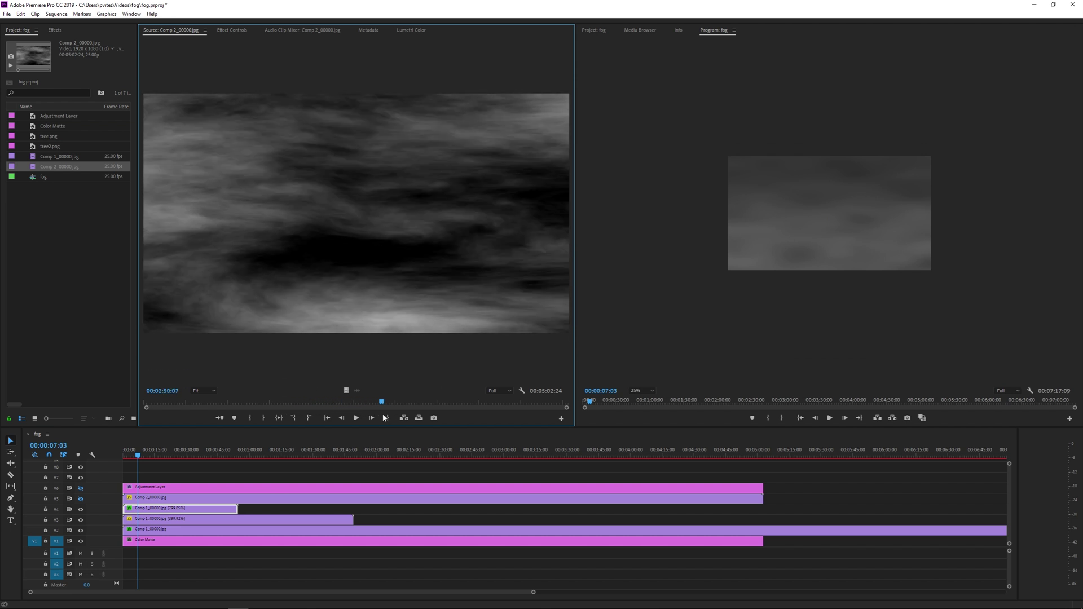
pyautogui.click(181, 497)
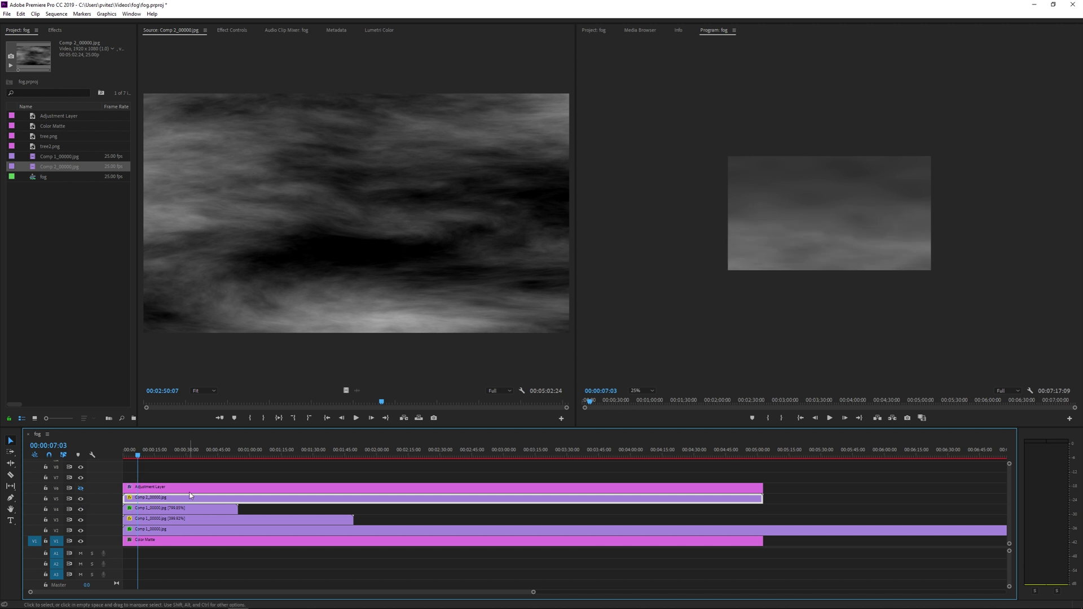
# Compare the V5 Comp 2 clip with Normal blending, then set it back to Screen
pyautogui.click(234, 29)
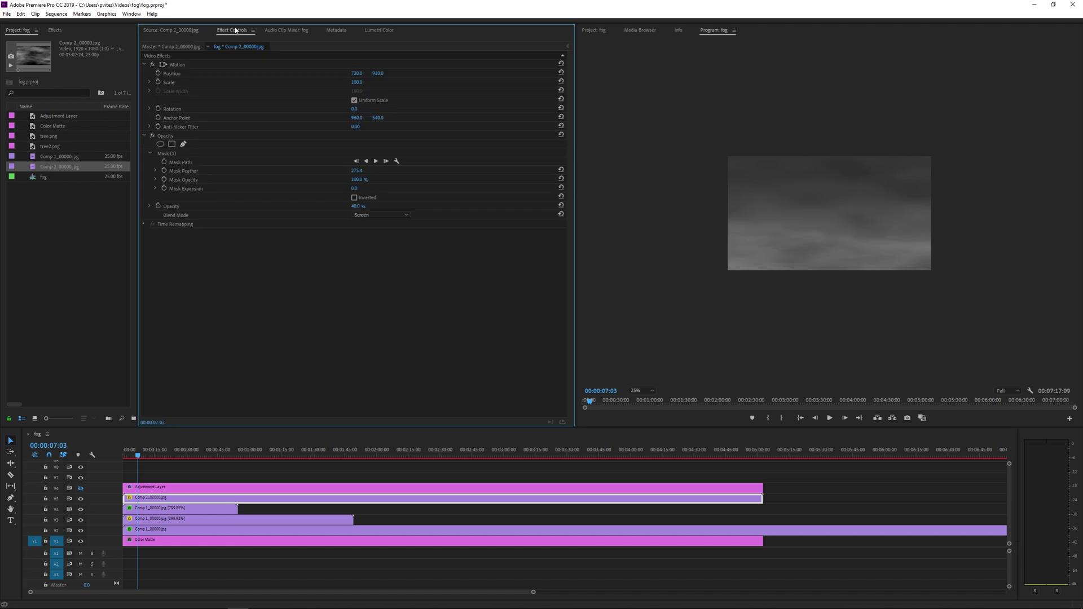
pyautogui.click(375, 215)
pyautogui.click(378, 216)
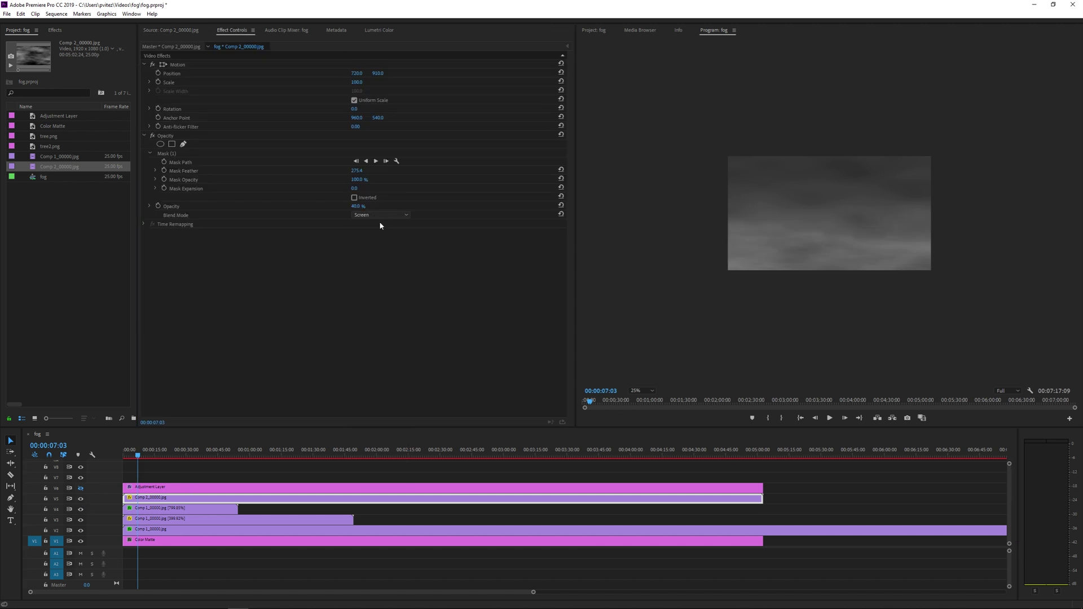
pyautogui.press('Home')
pyautogui.click(381, 215)
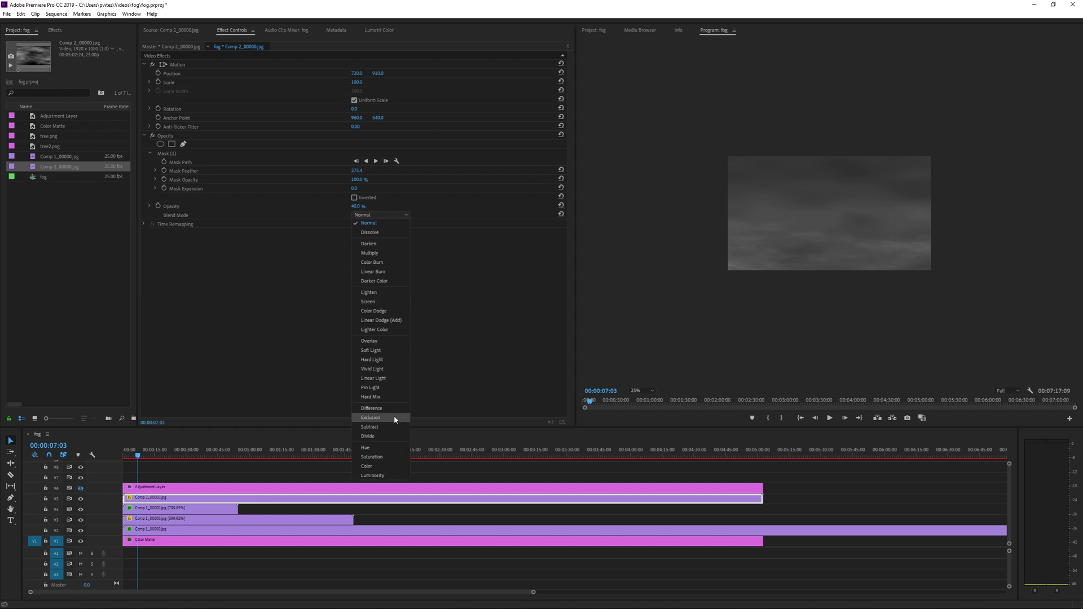
pyautogui.click(378, 304)
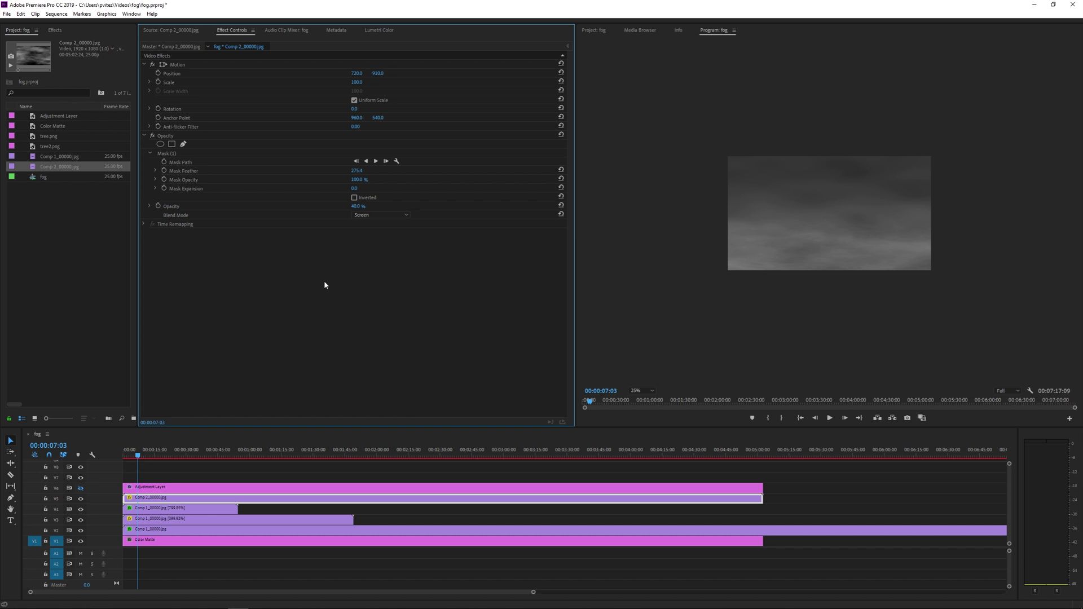
# Re-enable the V6 adjustment layer's blue Lumetri grade, view its colour wheels, then select the base fog clip
pyautogui.click(157, 487)
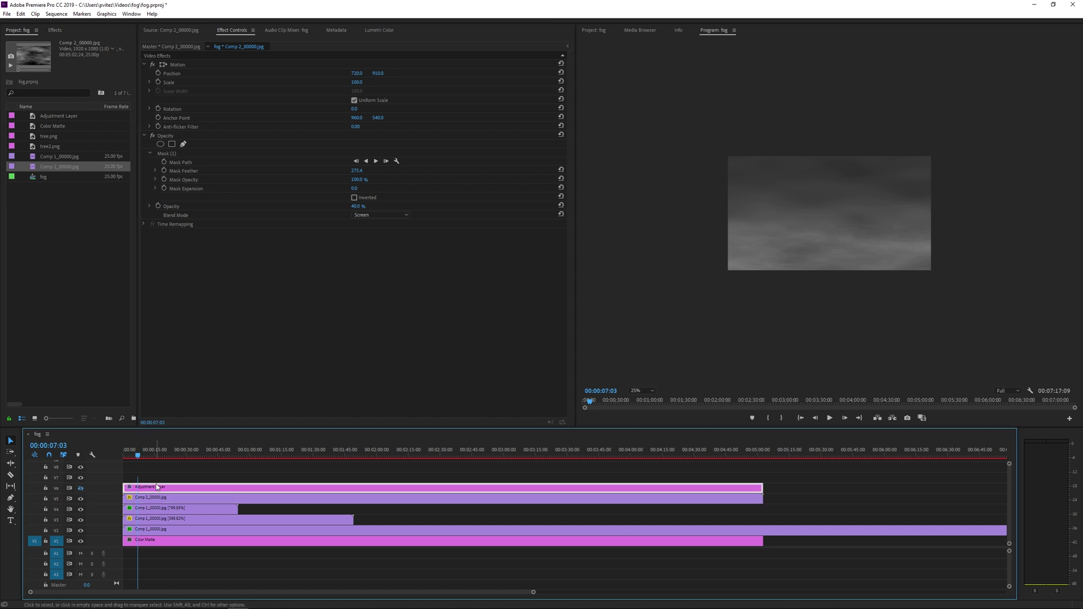
pyautogui.click(81, 488)
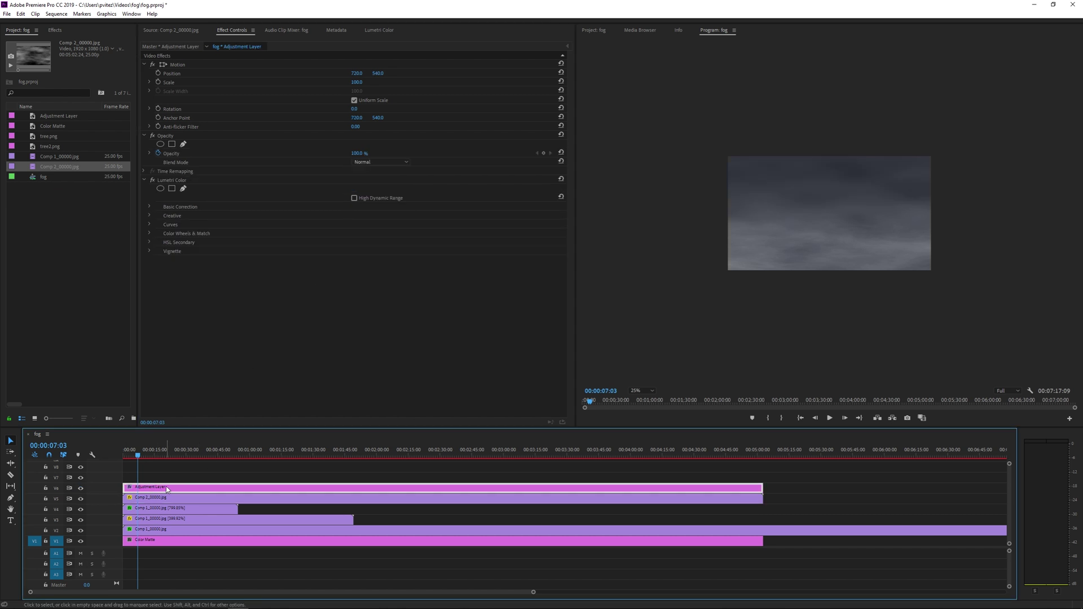
pyautogui.click(179, 181)
pyautogui.click(149, 234)
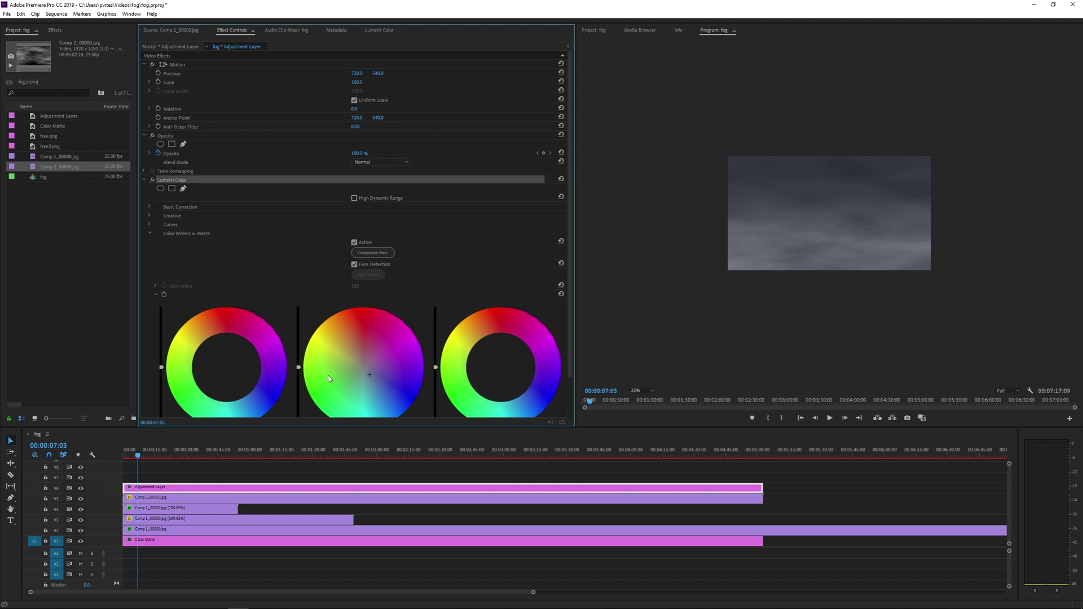
pyautogui.click(197, 501)
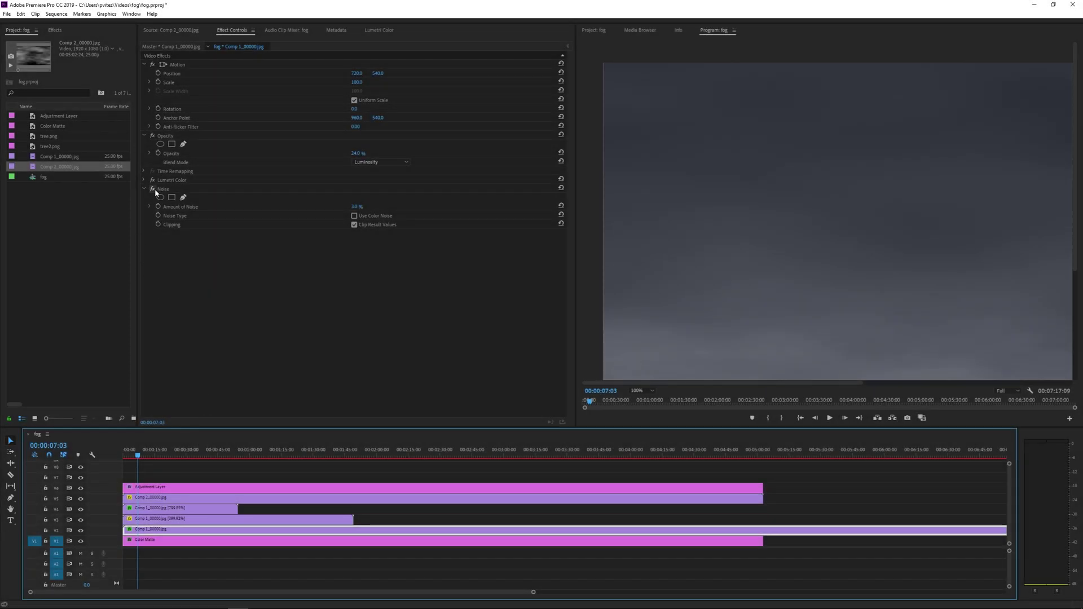
pyautogui.click(152, 189)
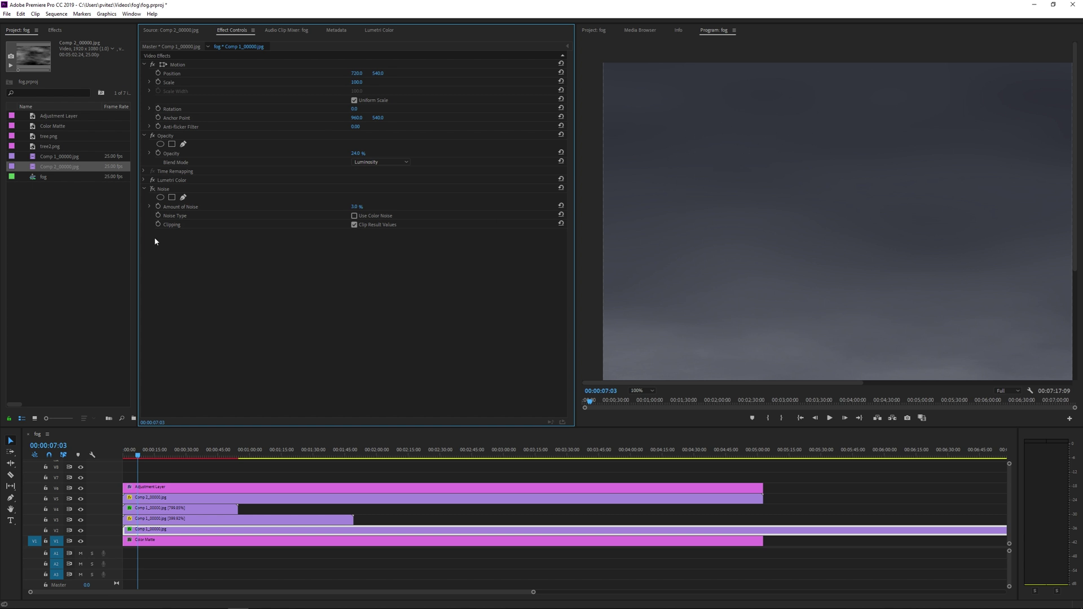
pyautogui.click(152, 189)
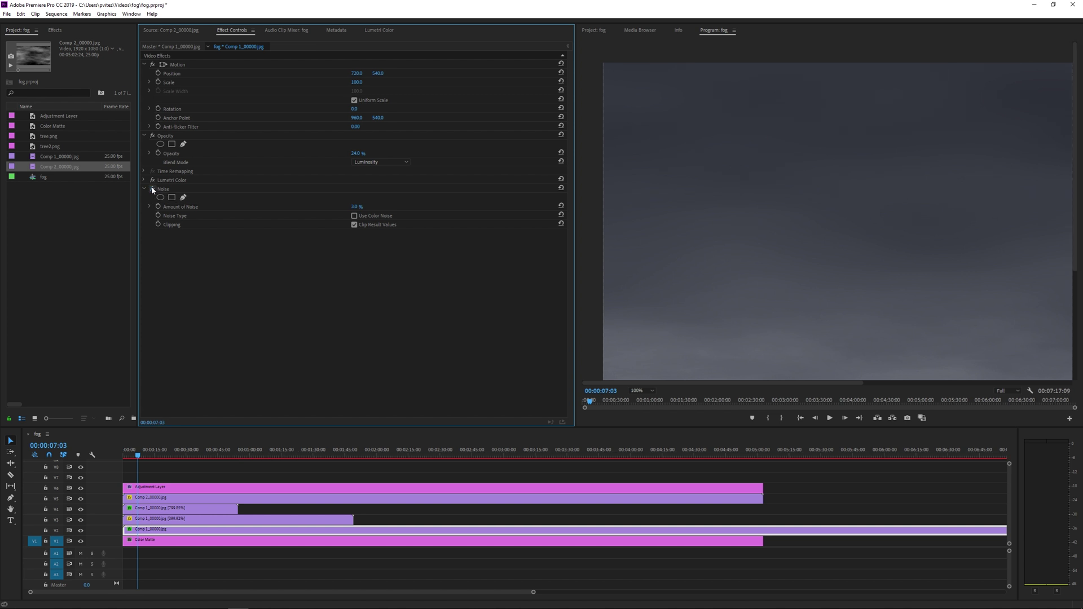
pyautogui.click(152, 189)
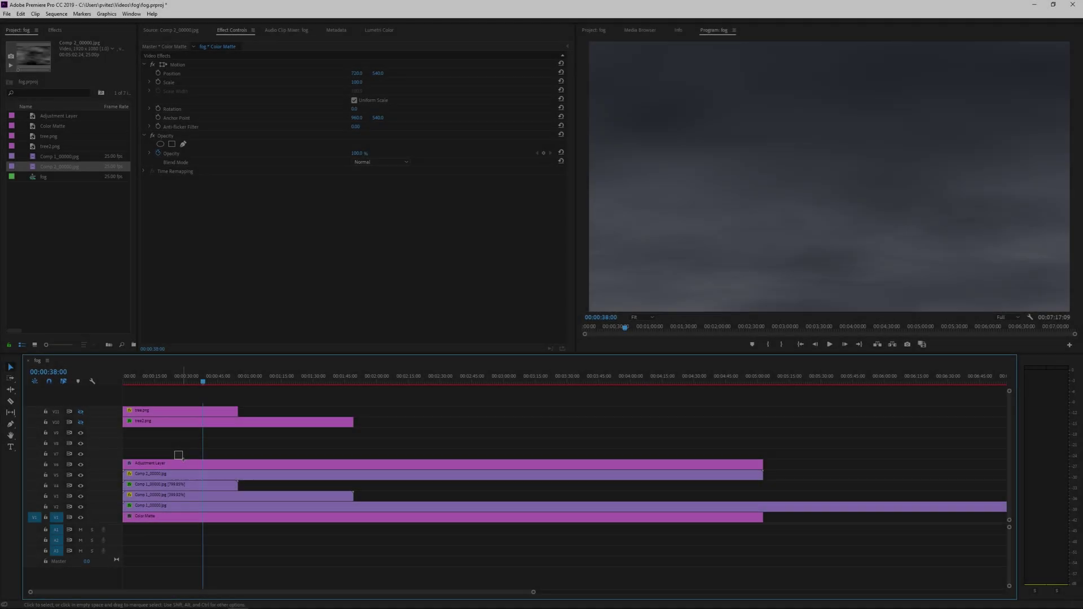
# Preview tree.png and move it from V11 down to track V6
pyautogui.moveTo(170, 454); pyautogui.dragTo(202, 441)
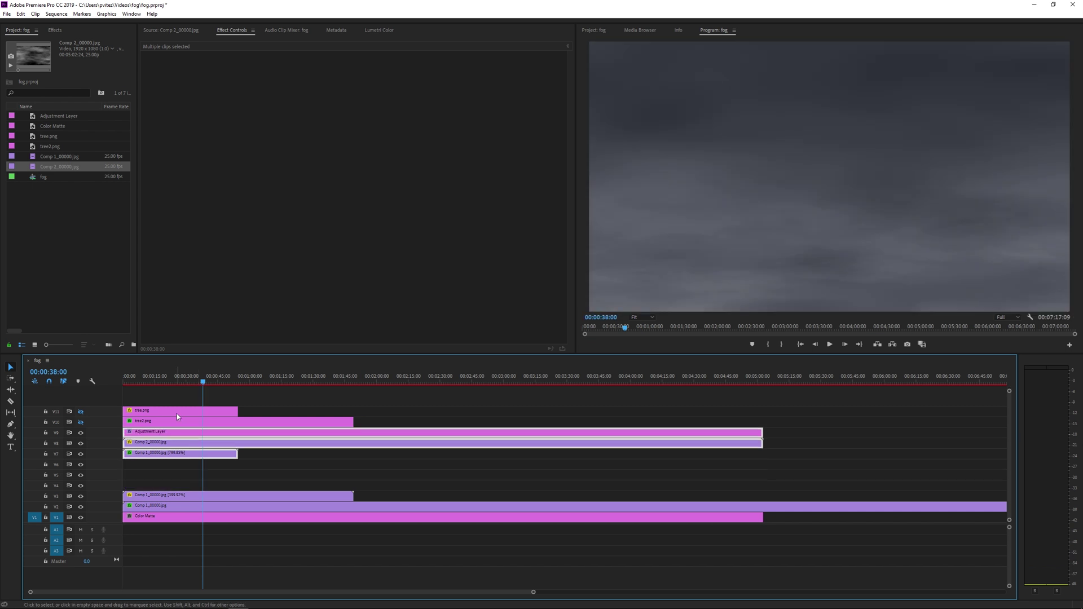
pyautogui.click(221, 413)
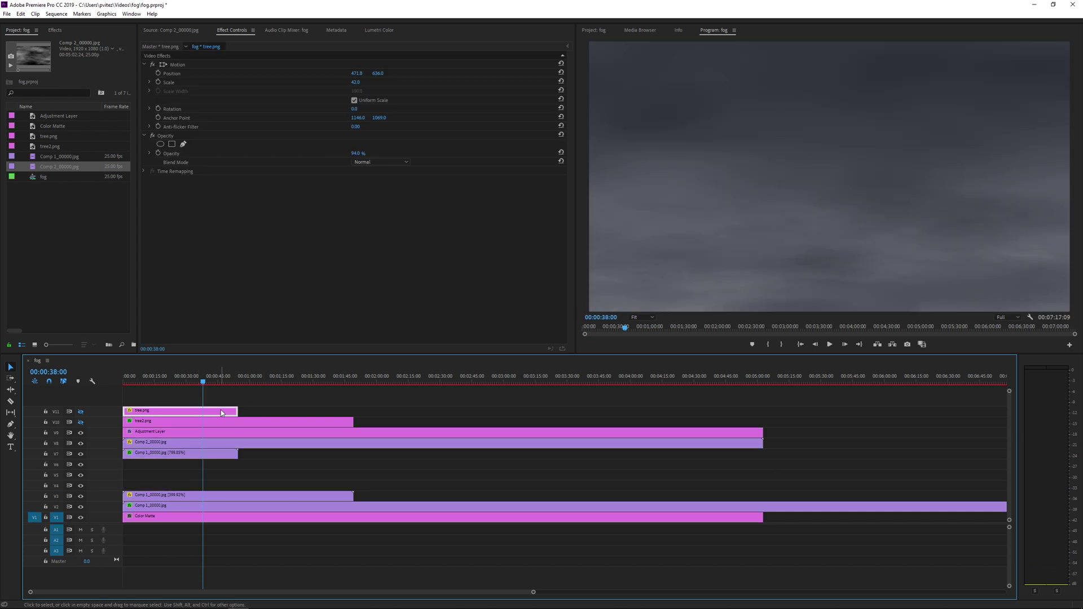
pyautogui.doubleClick(153, 414)
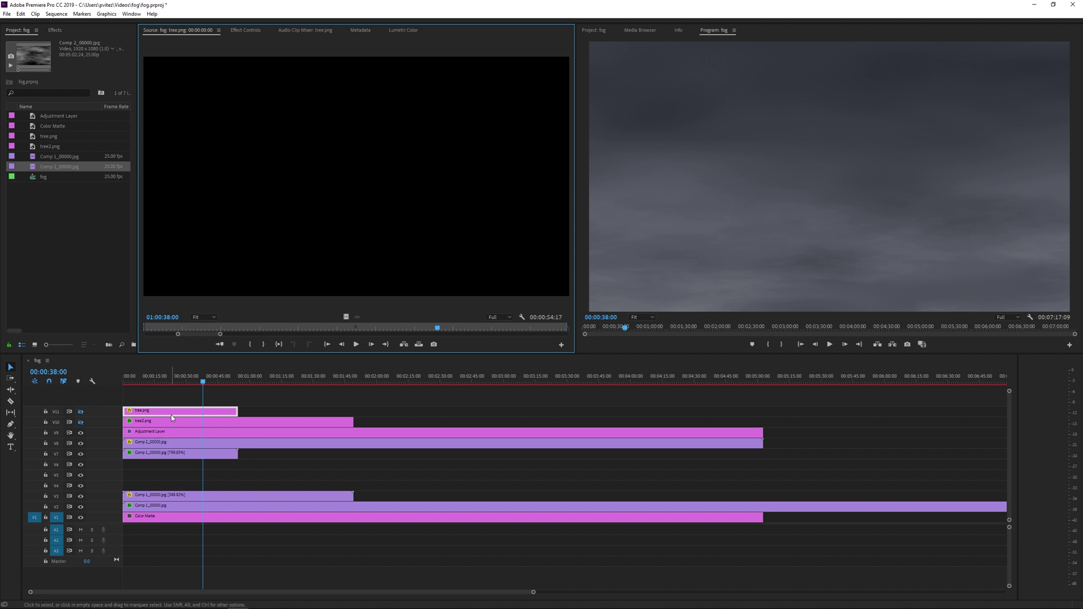
pyautogui.moveTo(172, 417); pyautogui.dragTo(166, 468)
# Move tree2.png down to V3 and play the composite from 00:00:14:00
pyautogui.moveTo(164, 423); pyautogui.dragTo(157, 498)
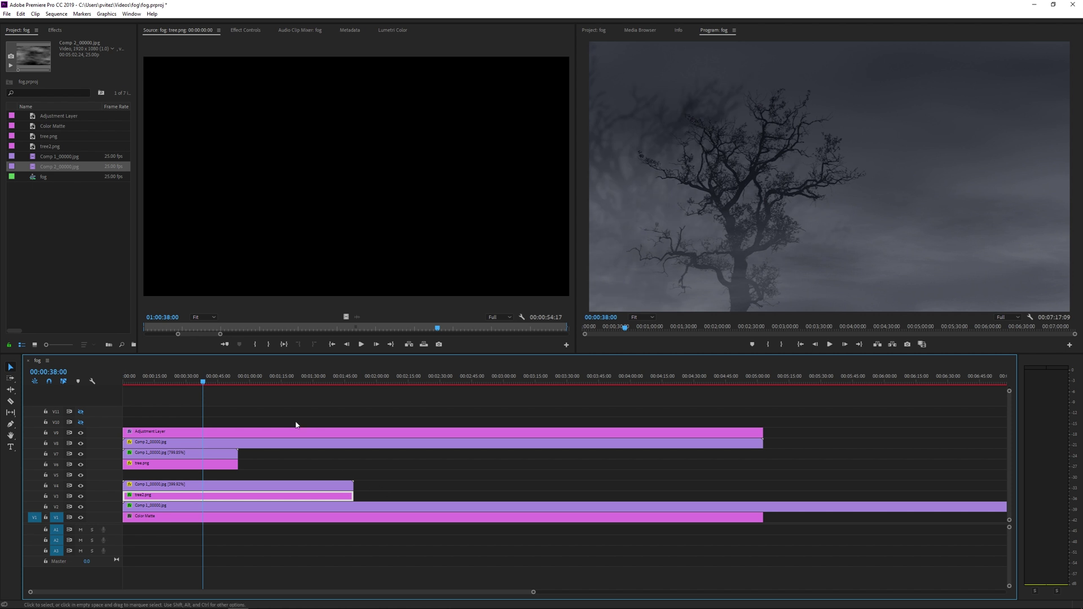
pyautogui.moveTo(211, 383); pyautogui.dragTo(153, 386)
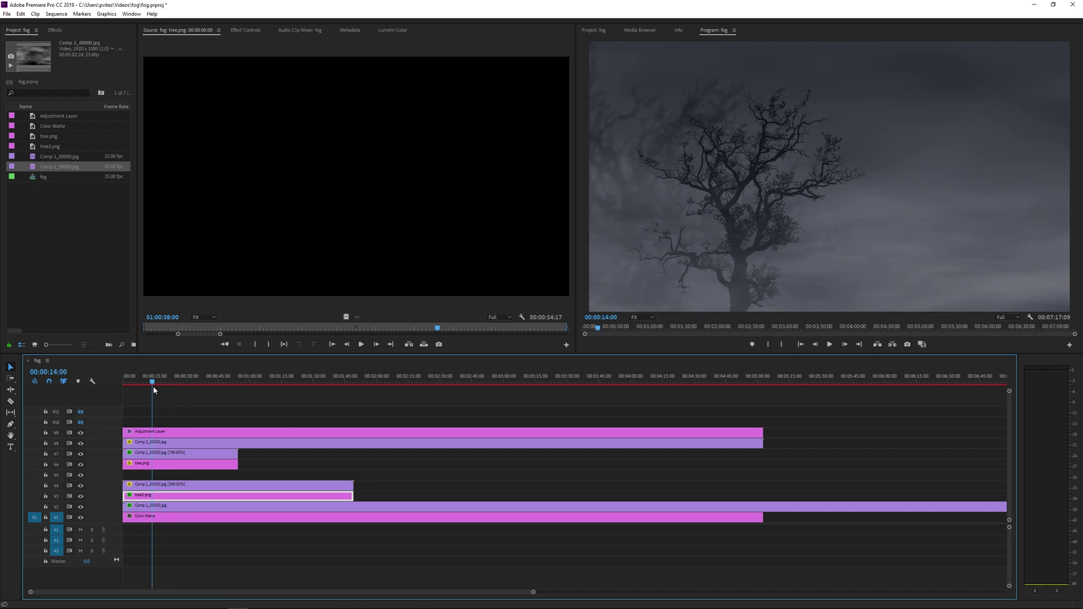
pyautogui.press('space')
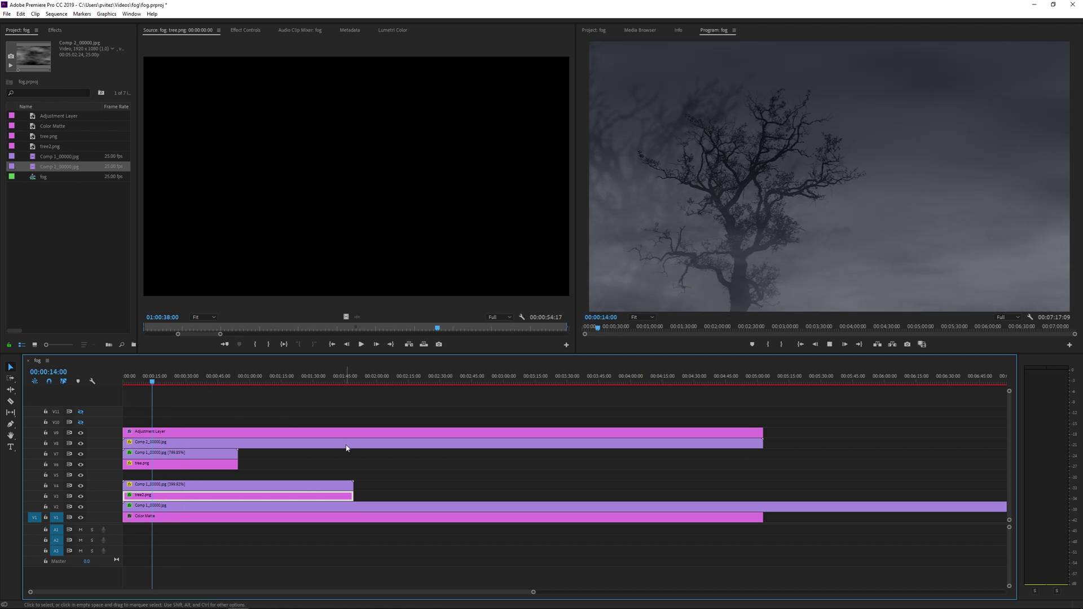